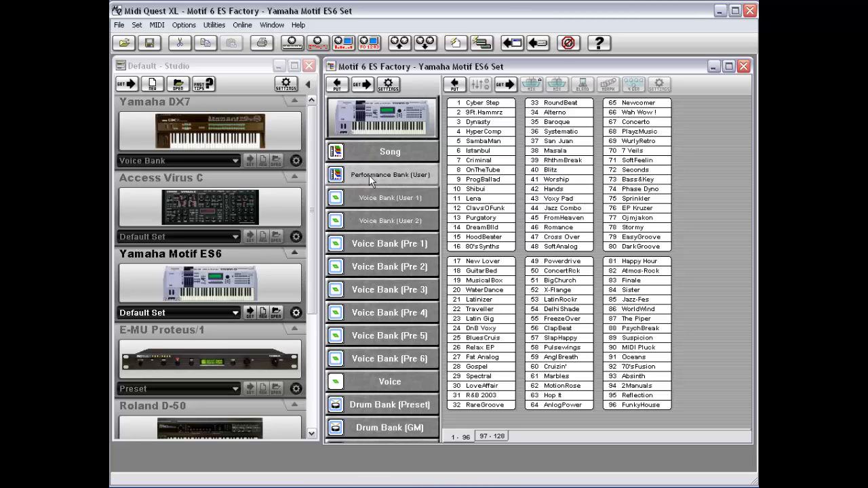
# Step: Export the Yamaha Motif ES6 set's SysX data as a Standard MIDI File named Motif 6 ES Factory on the Desktop
pyautogui.rightClick(387, 173)
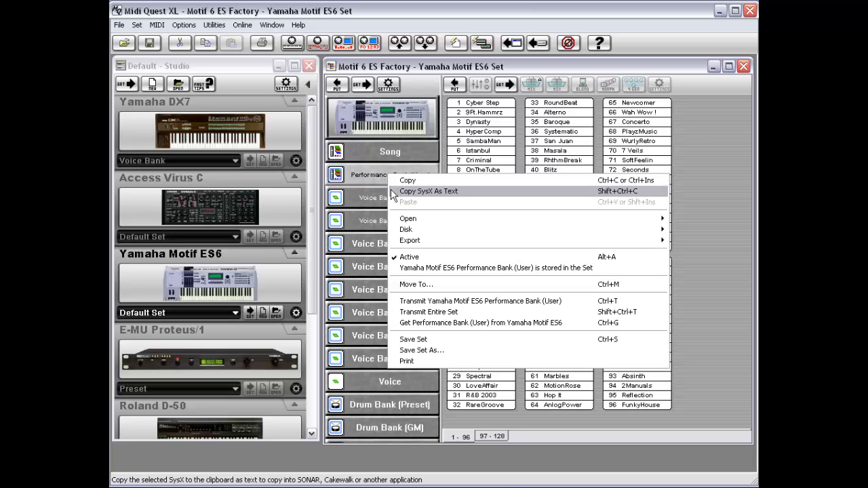
pyautogui.moveTo(405, 242)
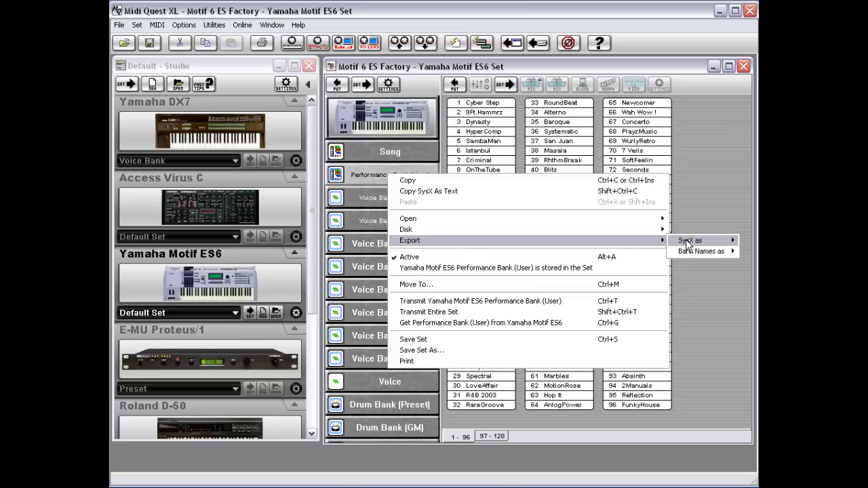
pyautogui.moveTo(689, 242)
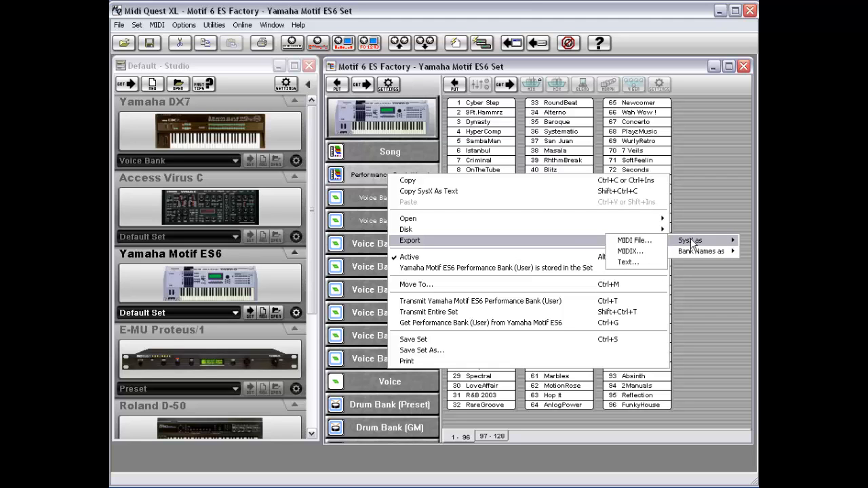
pyautogui.click(637, 243)
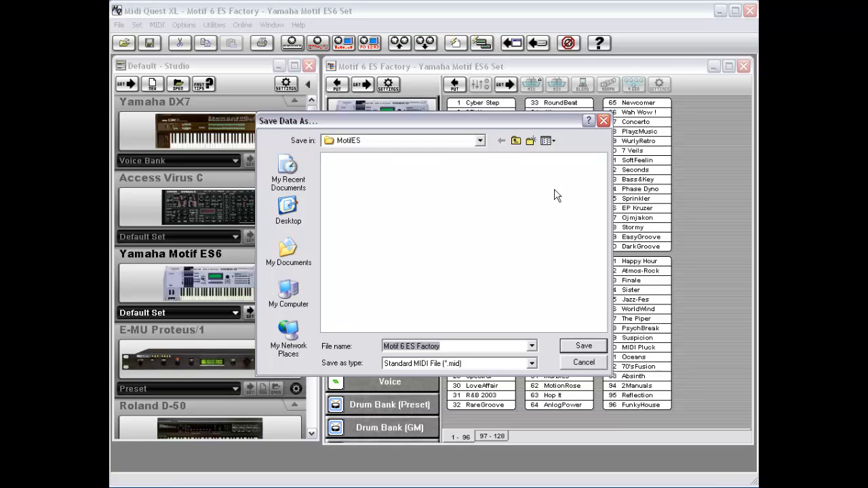
pyautogui.click(480, 141)
pyautogui.click(480, 140)
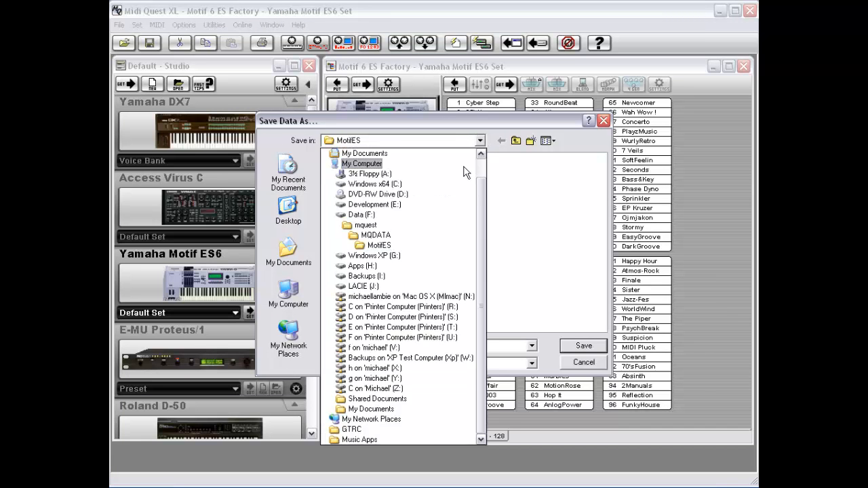
pyautogui.scroll(1, 461, 171)
pyautogui.click(368, 163)
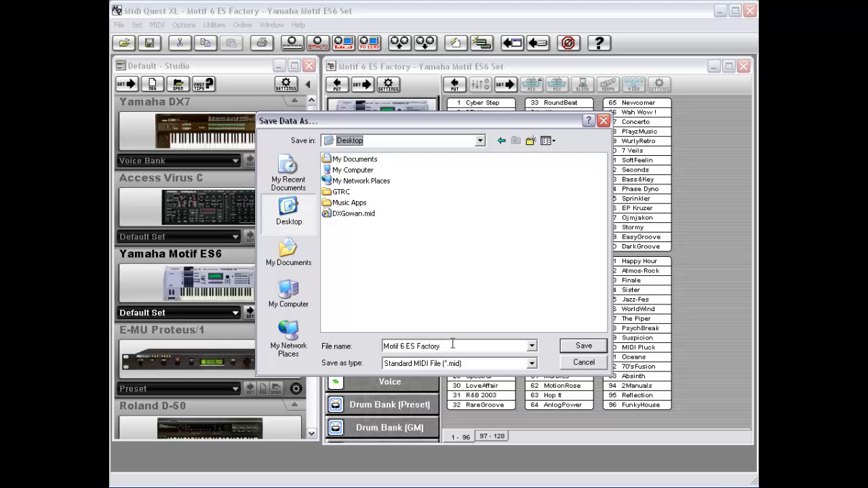
pyautogui.click(583, 347)
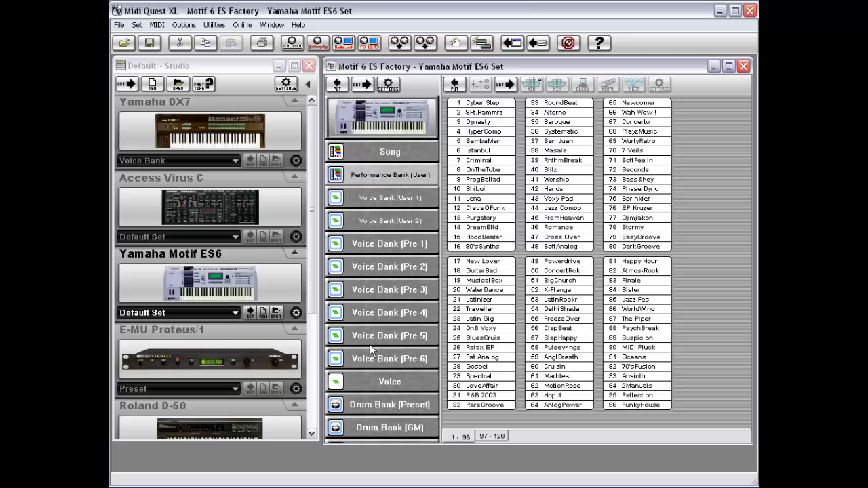
# Step: Export the set's SysX data as a MIDIX (.syx) file named Motif 6 ES Factory on the Desktop
pyautogui.rightClick(397, 177)
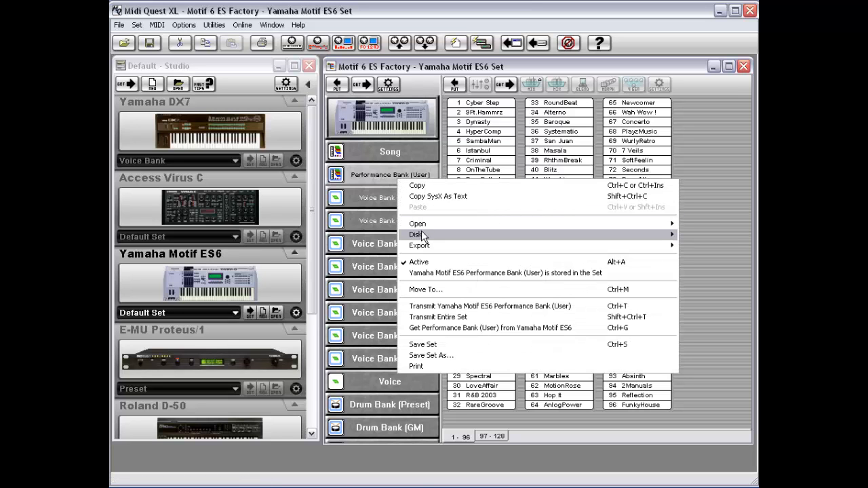
pyautogui.moveTo(463, 248)
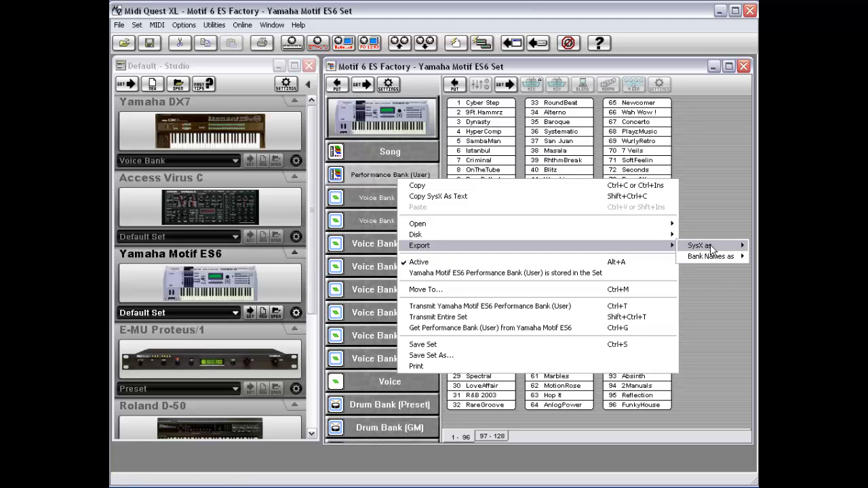
pyautogui.moveTo(701, 245)
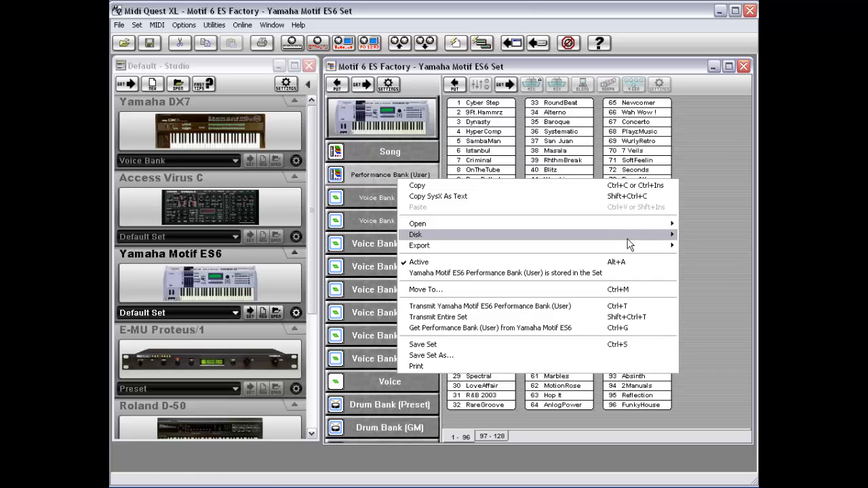
pyautogui.moveTo(632, 244)
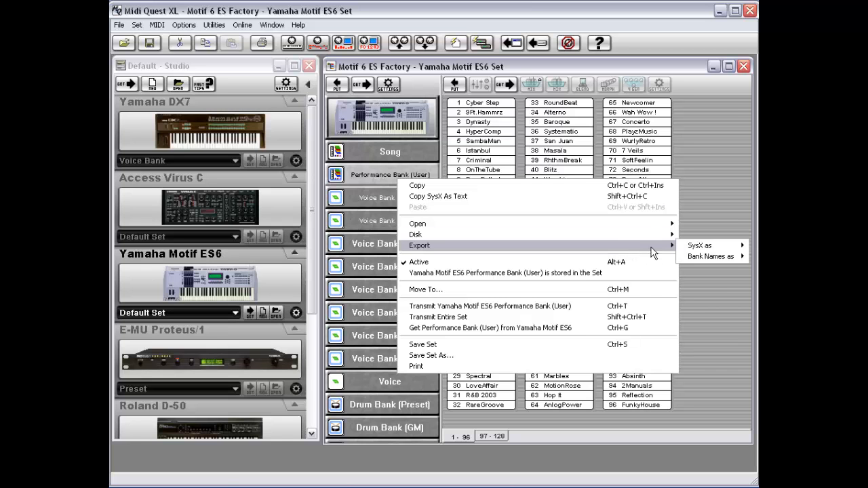
pyautogui.moveTo(708, 252)
pyautogui.click(644, 261)
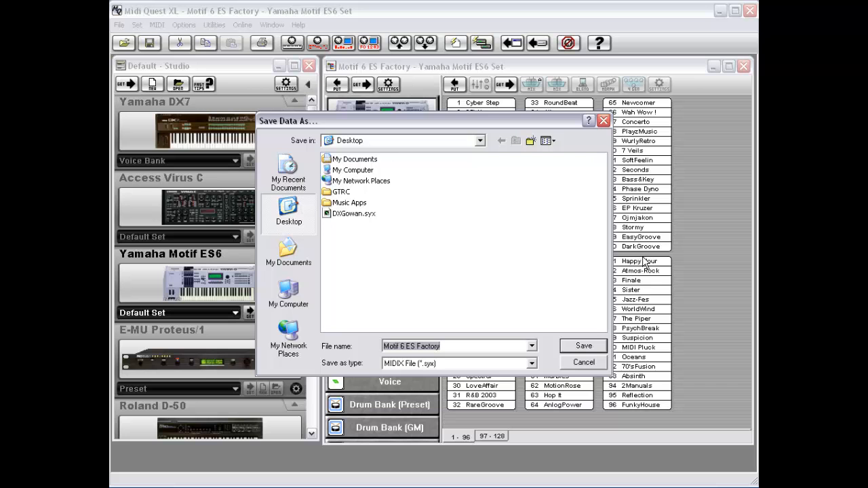
pyautogui.click(584, 347)
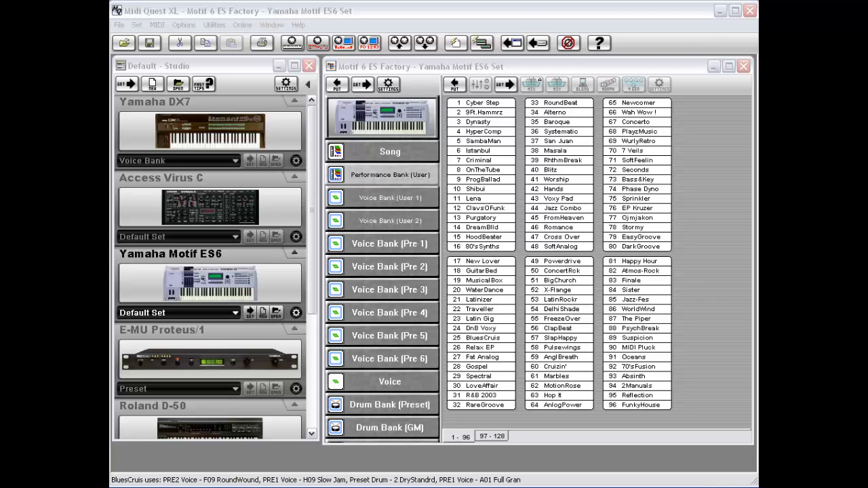
pyautogui.click(659, 63)
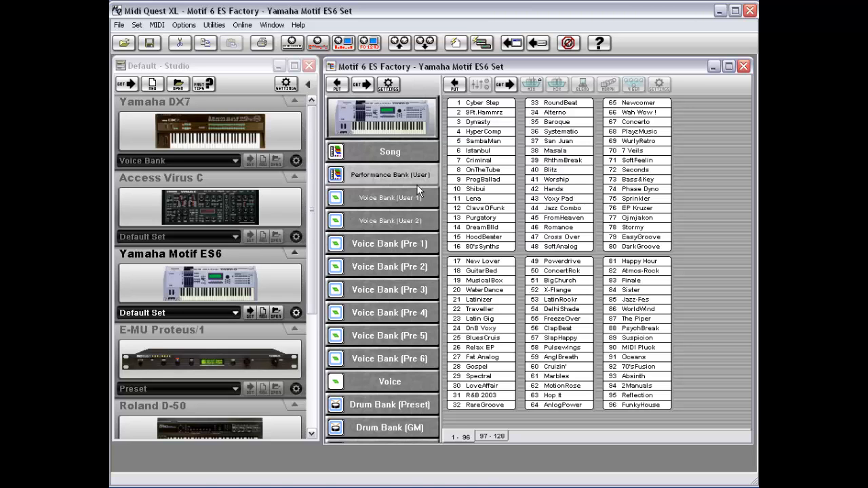
pyautogui.rightClick(397, 175)
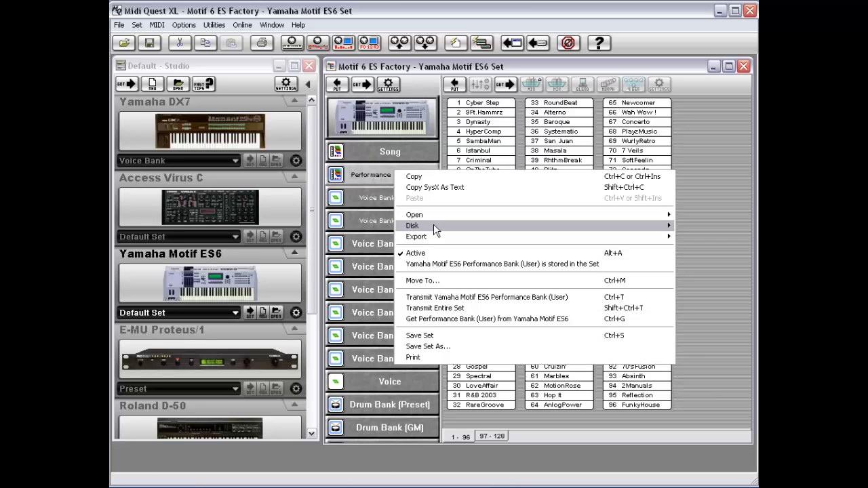
pyautogui.moveTo(438, 238)
pyautogui.moveTo(698, 238)
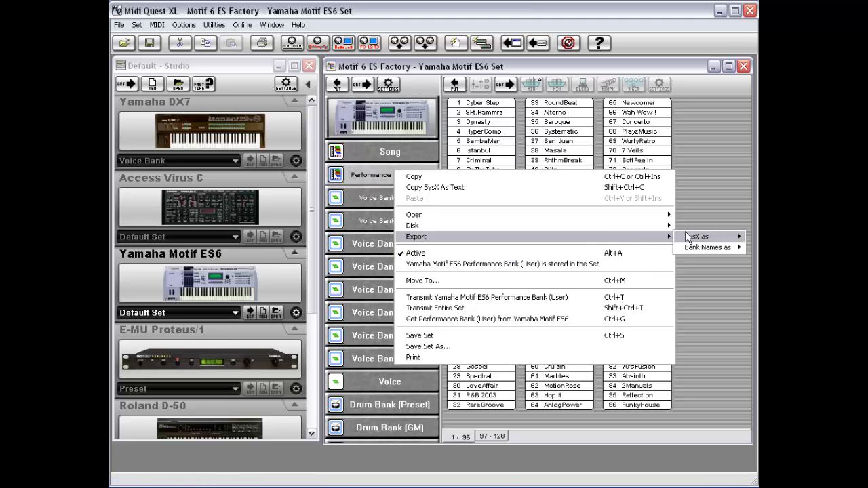
pyautogui.click(626, 262)
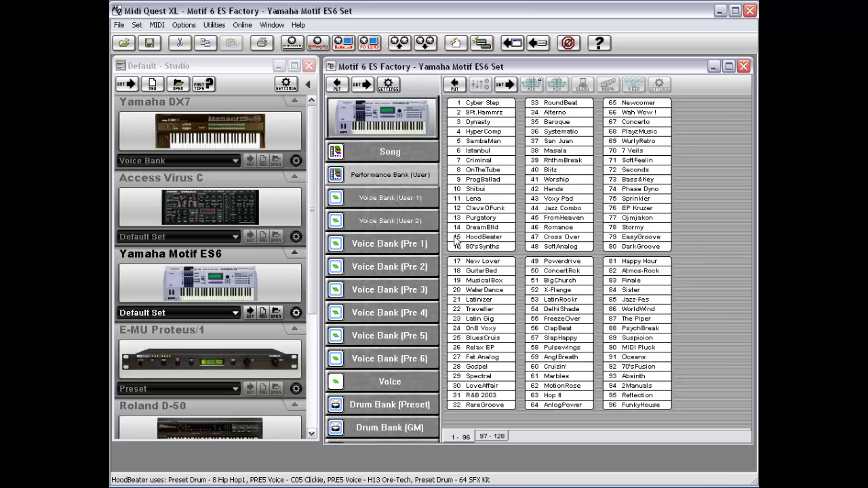
# Step: Export the set's SysX data as a text (.txt) file named Motif 6 ES Factory on the Desktop
pyautogui.rightClick(416, 175)
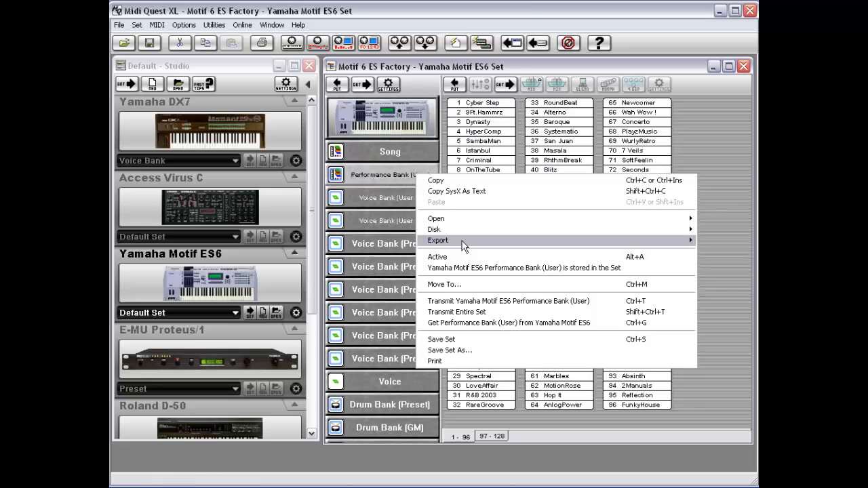
pyautogui.moveTo(465, 241)
pyautogui.moveTo(407, 242)
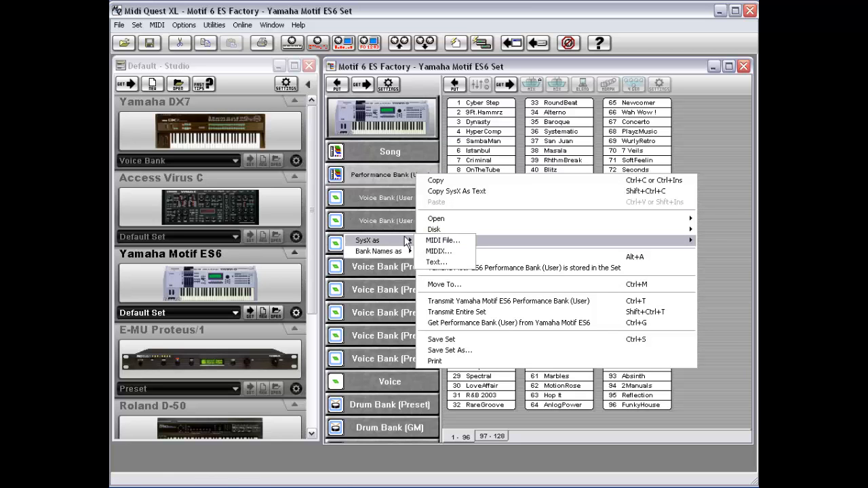
pyautogui.click(447, 261)
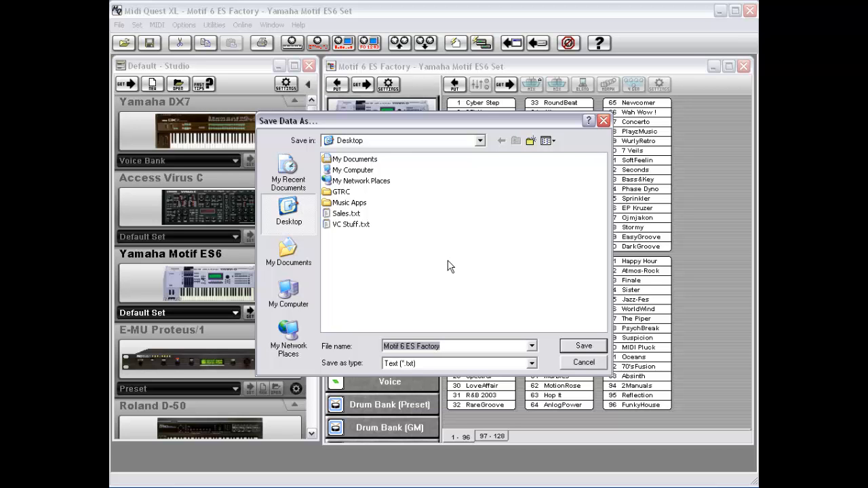
pyautogui.click(587, 347)
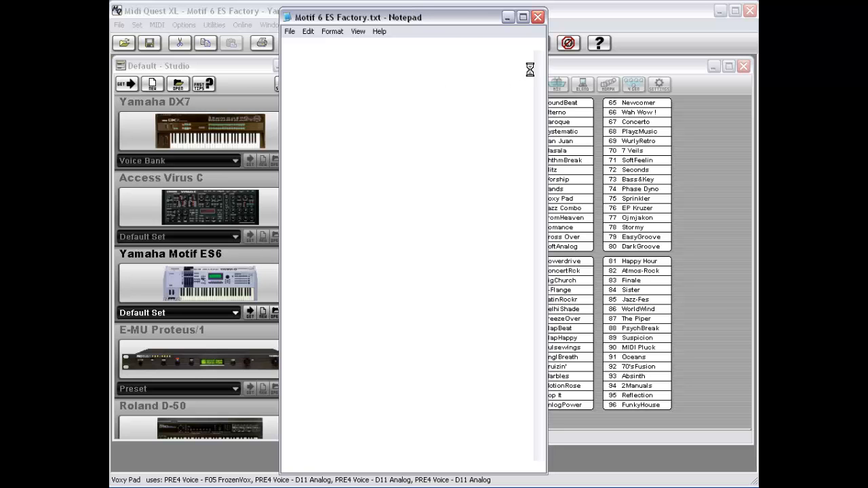
# Step: Reposition and widen the Notepad window containing Motif 6 ES Factory.txt
pyautogui.moveTo(440, 15); pyautogui.dragTo(418, 14)
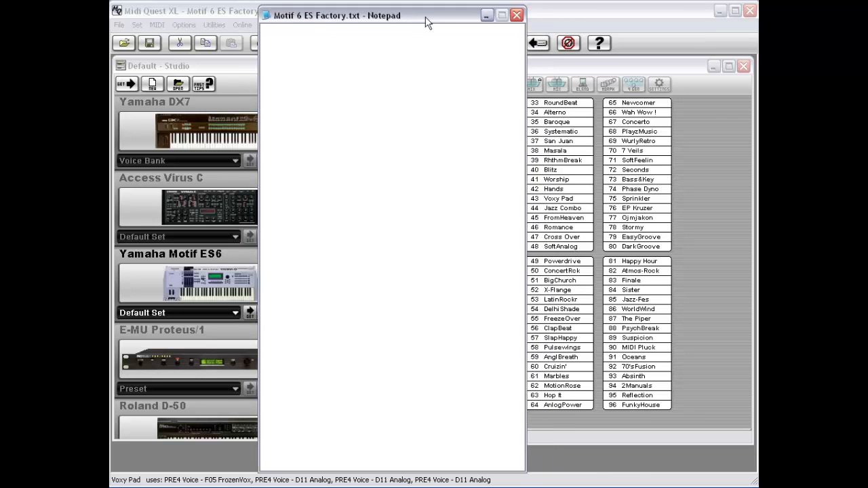
pyautogui.moveTo(526, 72); pyautogui.dragTo(692, 80)
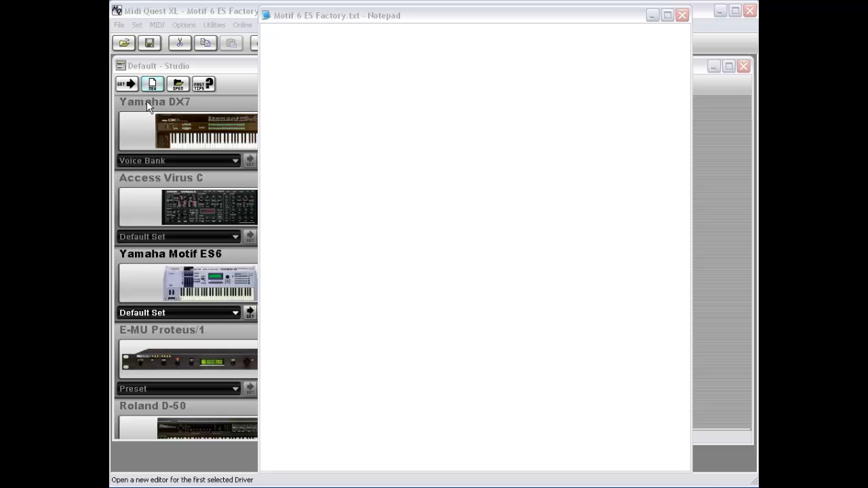
pyautogui.click(376, 16)
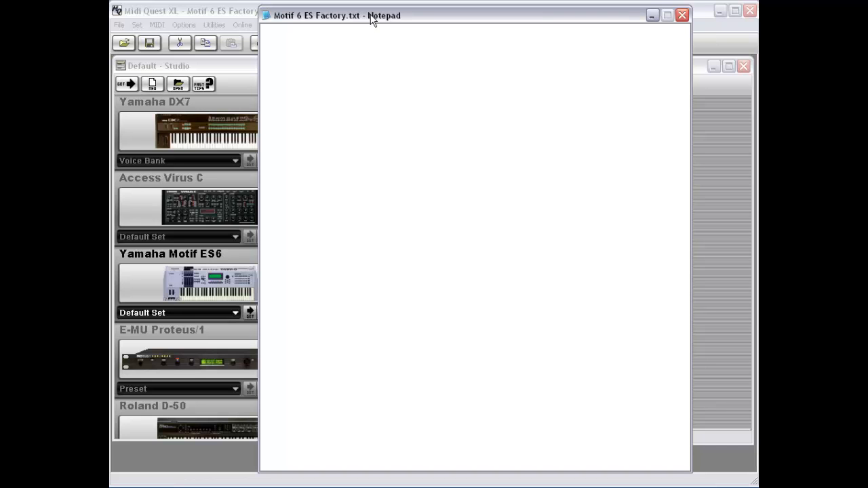
pyautogui.moveTo(373, 21); pyautogui.dragTo(331, 17)
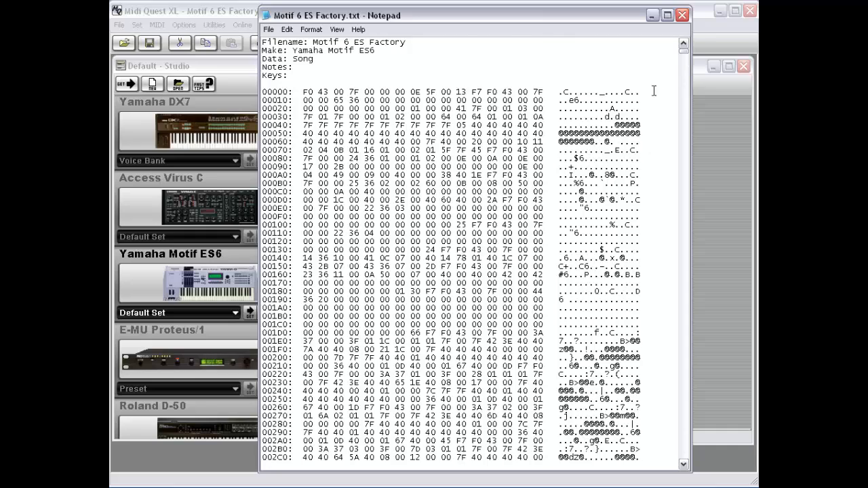
# Step: Examine the exported SysX hex listing throughout Motif 6 ES Factory.txt, including its last data section, and close the file
pyautogui.moveTo(684, 52); pyautogui.dragTo(676, 454)
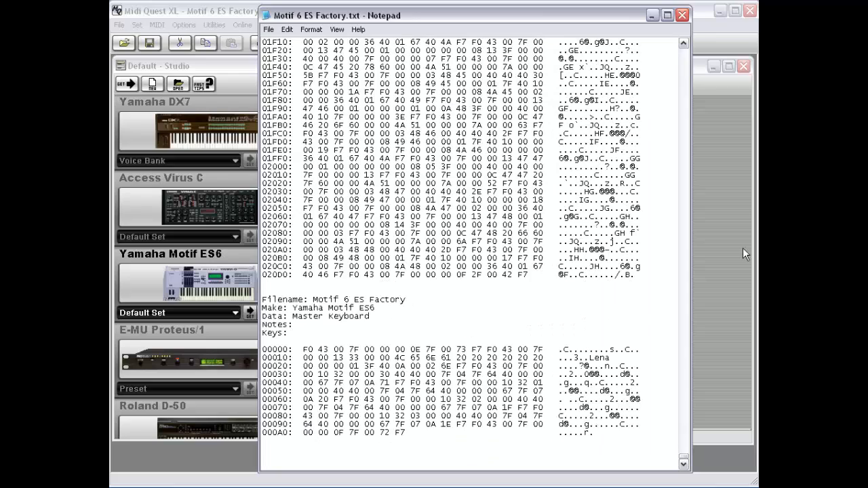
pyautogui.click(683, 156)
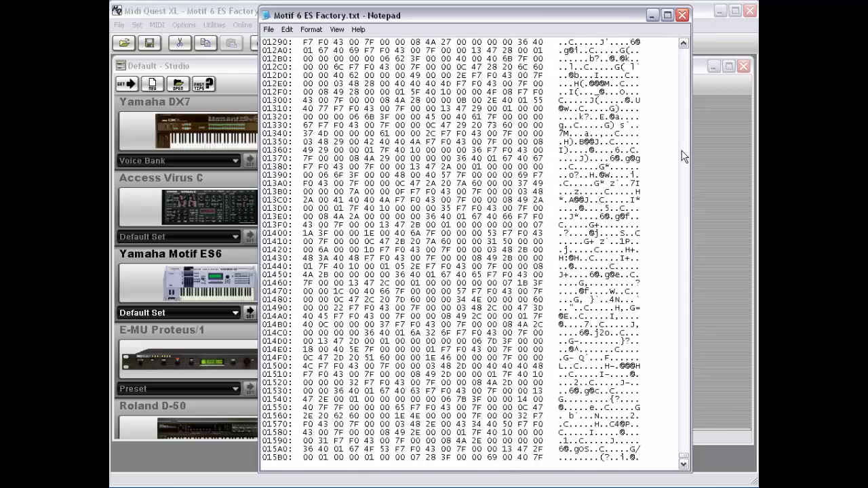
pyautogui.click(682, 152)
pyautogui.click(681, 151)
pyautogui.click(681, 152)
pyautogui.click(682, 151)
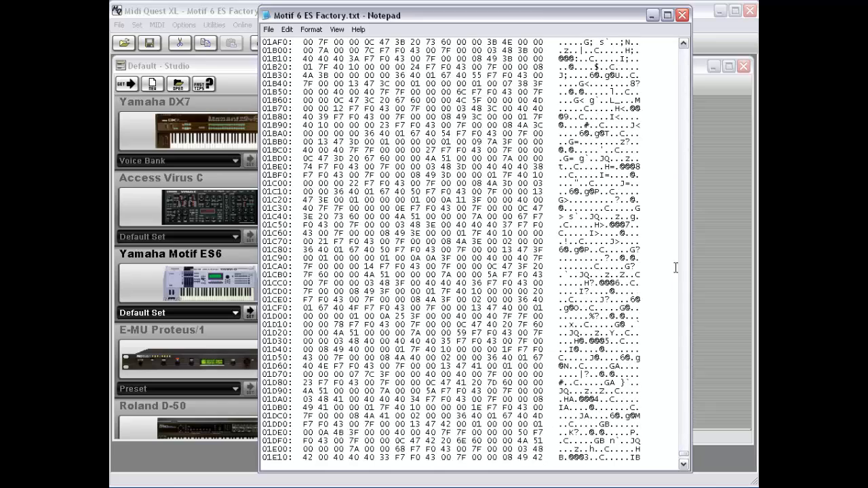
pyautogui.click(683, 464)
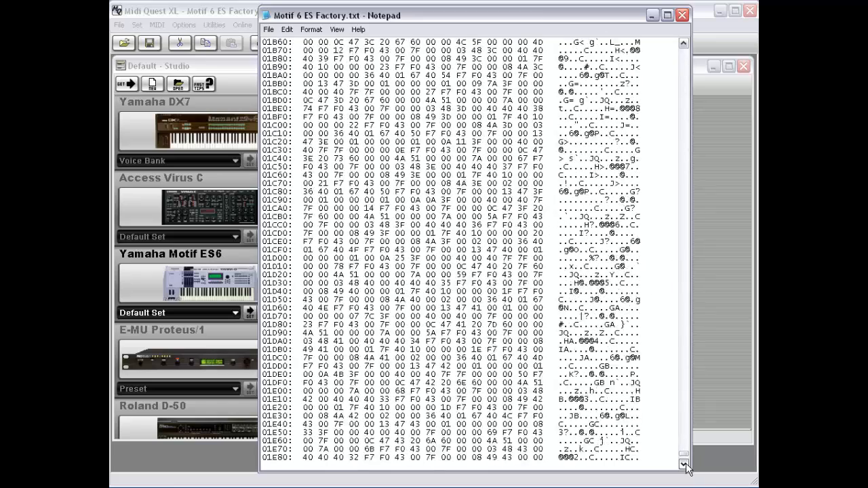
pyautogui.click(683, 465)
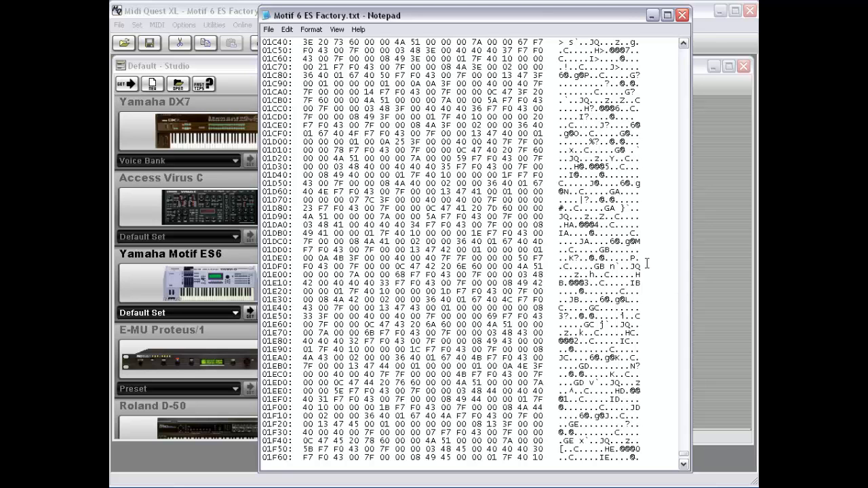
pyautogui.click(681, 15)
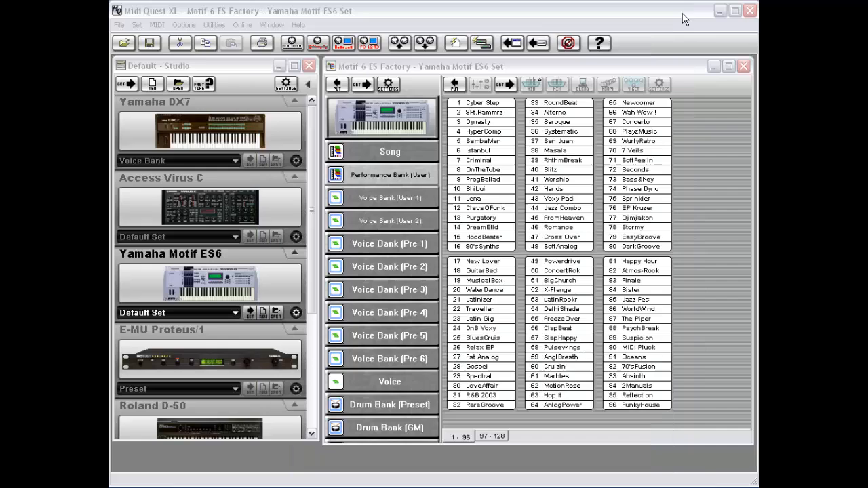
# Step: Export the set's bank names in SONAR/Cakewalk format to master.ins in the SONAR 5 Producer Edition folder under Cakewalk on drive H
pyautogui.rightClick(404, 176)
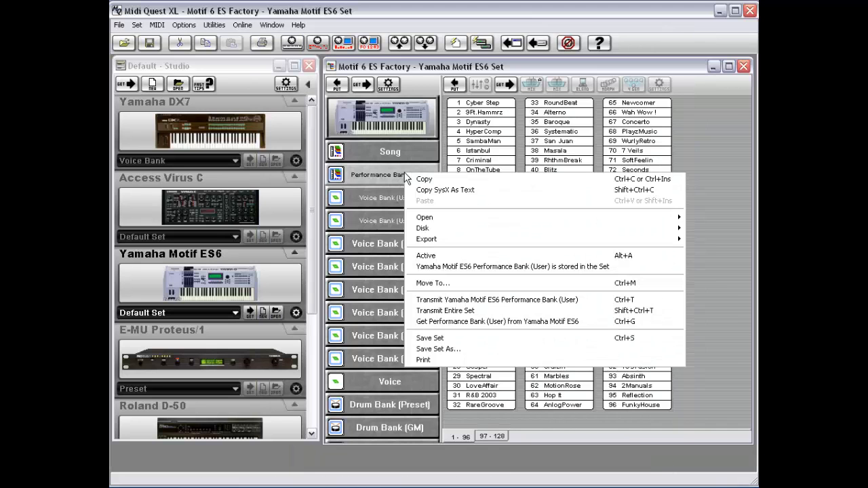
pyautogui.moveTo(440, 237)
pyautogui.moveTo(690, 241)
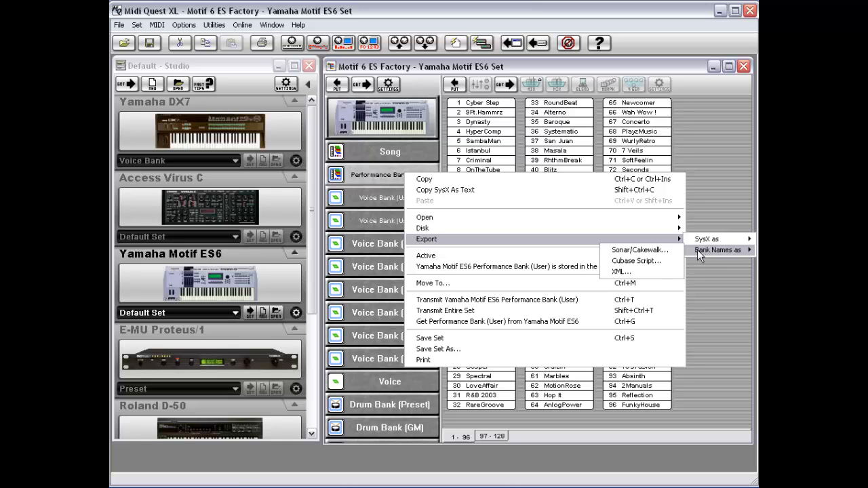
pyautogui.click(641, 251)
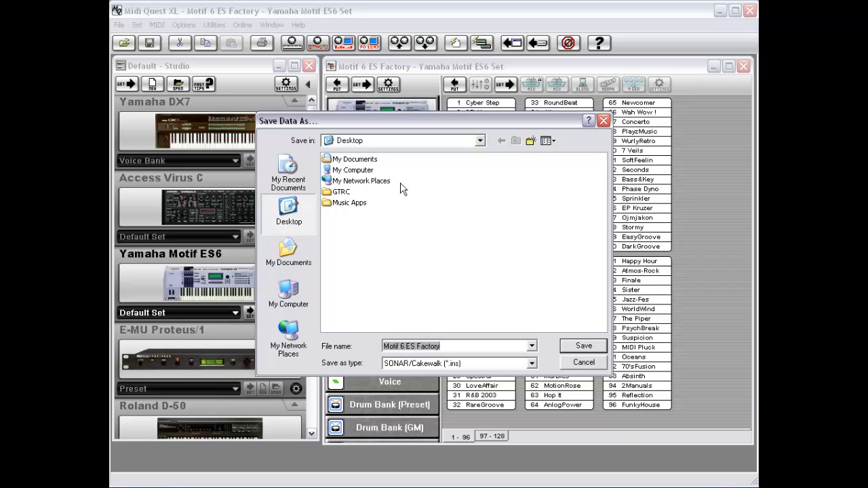
pyautogui.doubleClick(353, 170)
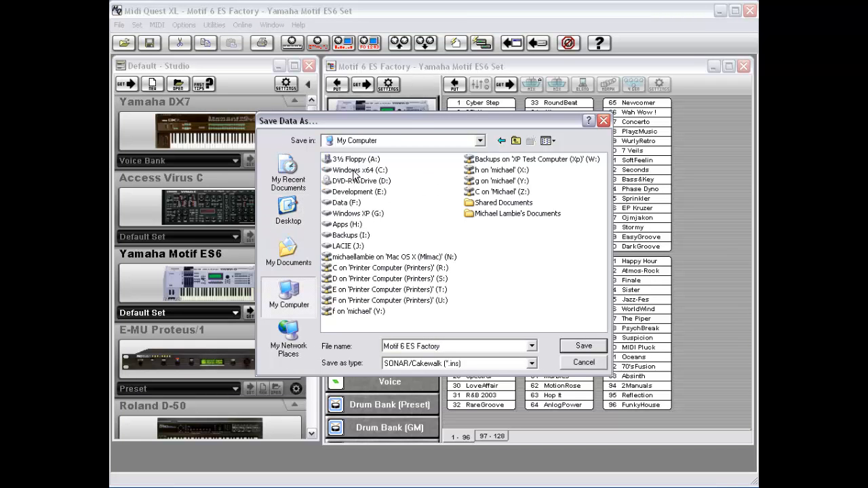
pyautogui.doubleClick(342, 225)
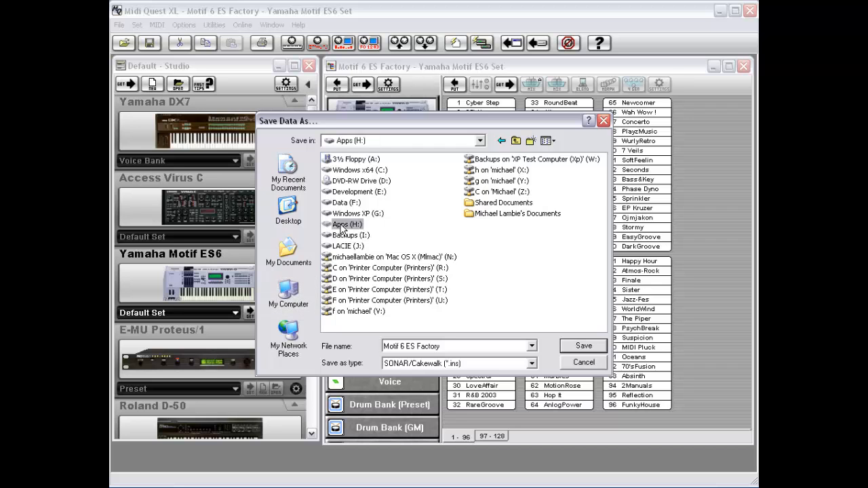
pyautogui.doubleClick(364, 235)
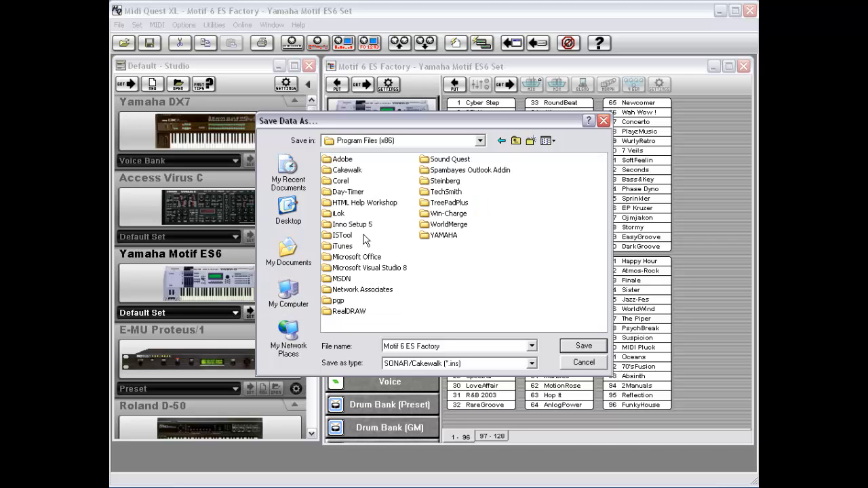
pyautogui.doubleClick(348, 171)
pyautogui.click(354, 213)
pyautogui.doubleClick(355, 213)
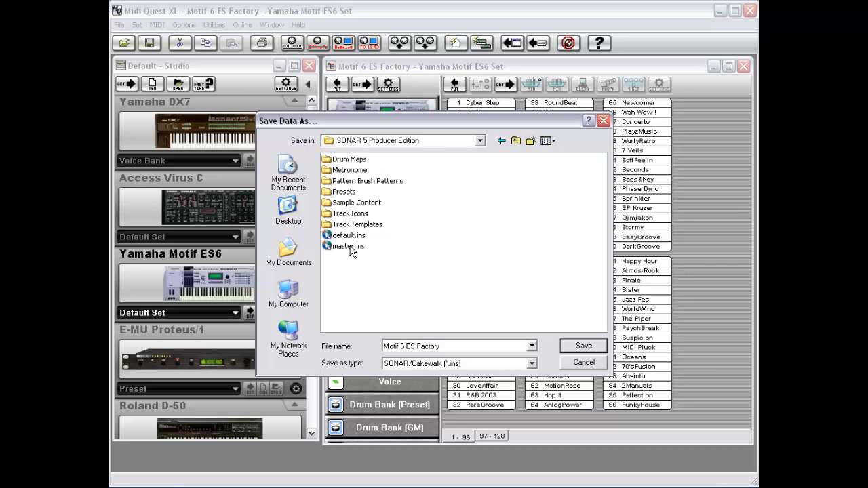
pyautogui.click(350, 247)
pyautogui.click(584, 347)
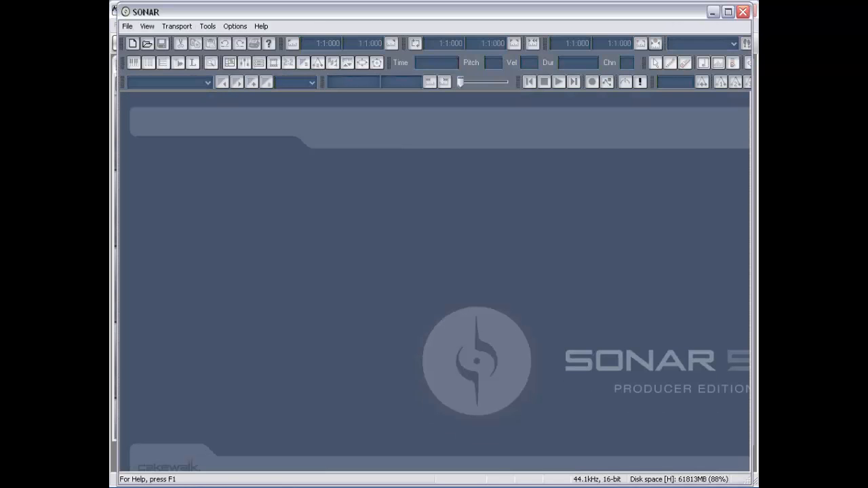
# Step: Switch to SONAR and assign the Yamaha Motif ES6 - Motif 6 ES Factory instrument to channel 1 of Out-A USB MidiSport 2x2
pyautogui.click(232, 26)
pyautogui.click(244, 55)
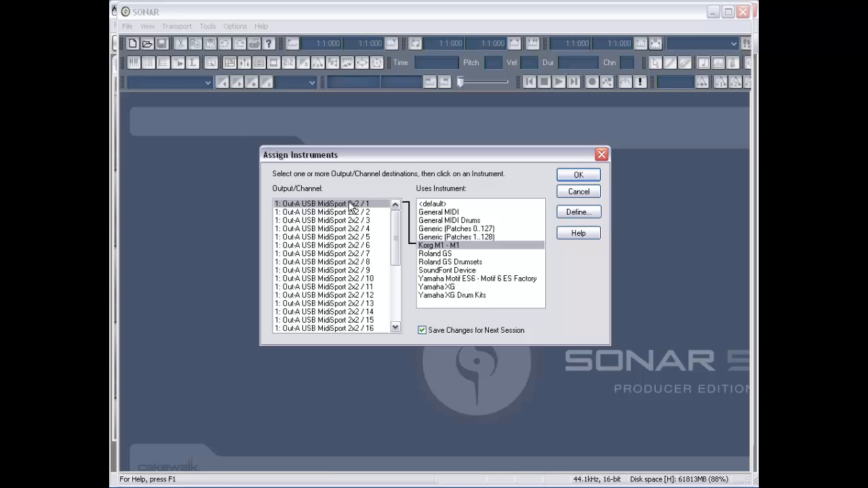
pyautogui.click(583, 217)
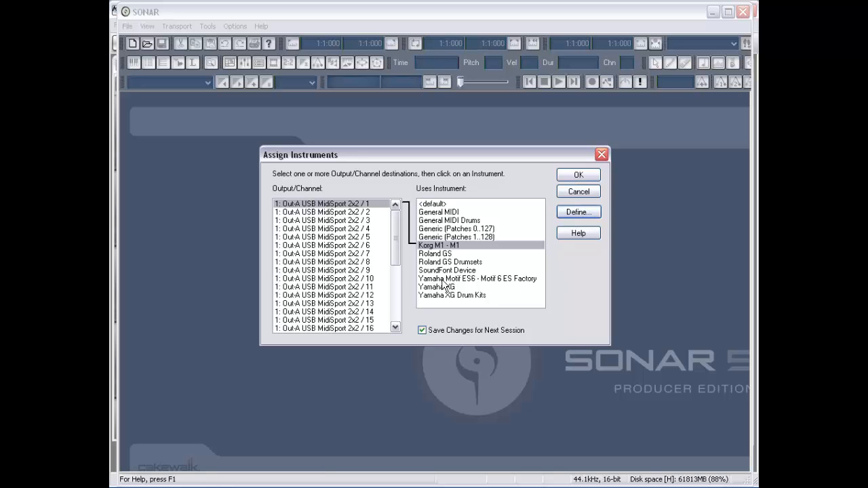
pyautogui.click(455, 279)
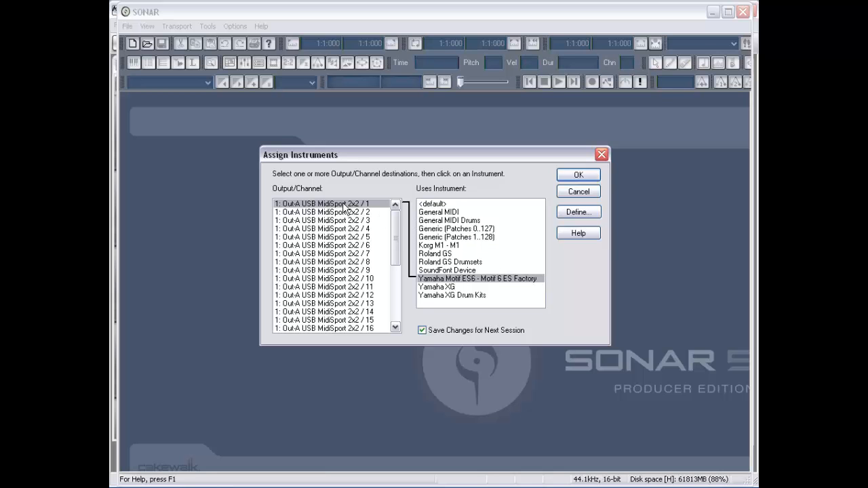
# Step: Assign the Yamaha Motif ES6 - Motif 6 ES Factory instrument to Out-A USB MidiSport 2x2 channels 2, 3 and 4, and apply the assignments
pyautogui.click(323, 212)
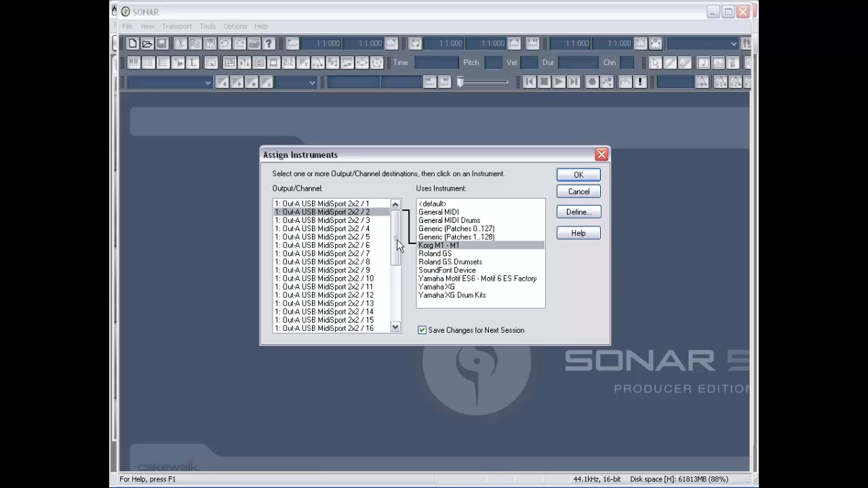
pyautogui.click(463, 278)
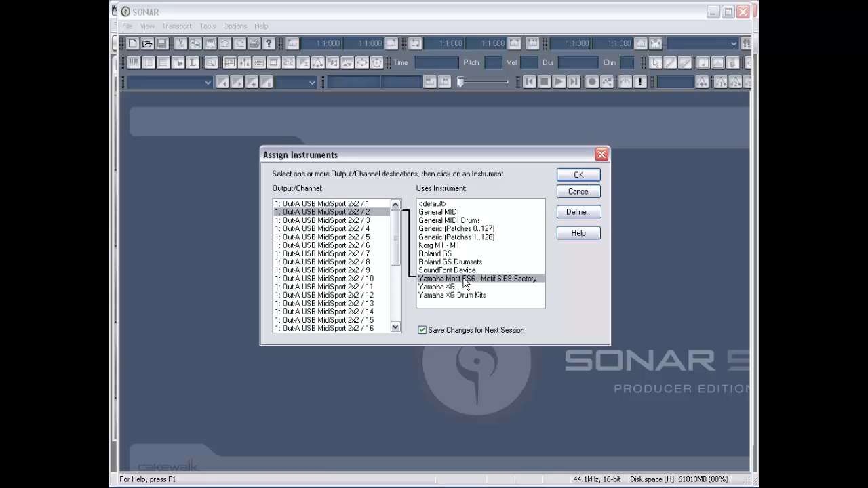
pyautogui.click(357, 220)
pyautogui.click(472, 284)
pyautogui.click(362, 228)
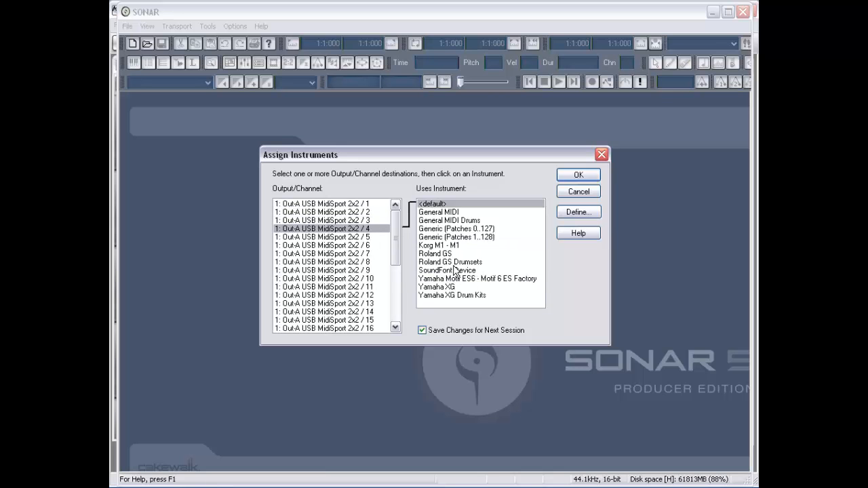
pyautogui.click(474, 283)
pyautogui.click(377, 221)
pyautogui.click(375, 212)
pyautogui.click(372, 204)
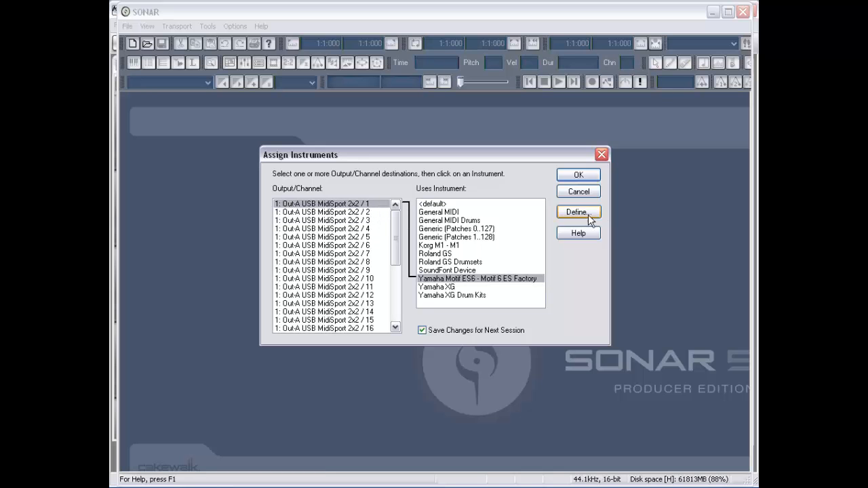
pyautogui.click(581, 177)
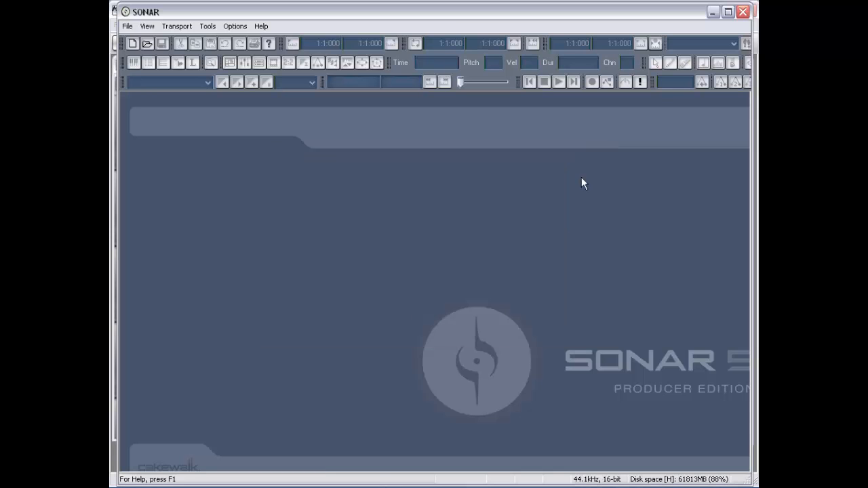
# Step: Create a new project named Test from the Normal template
pyautogui.click(127, 25)
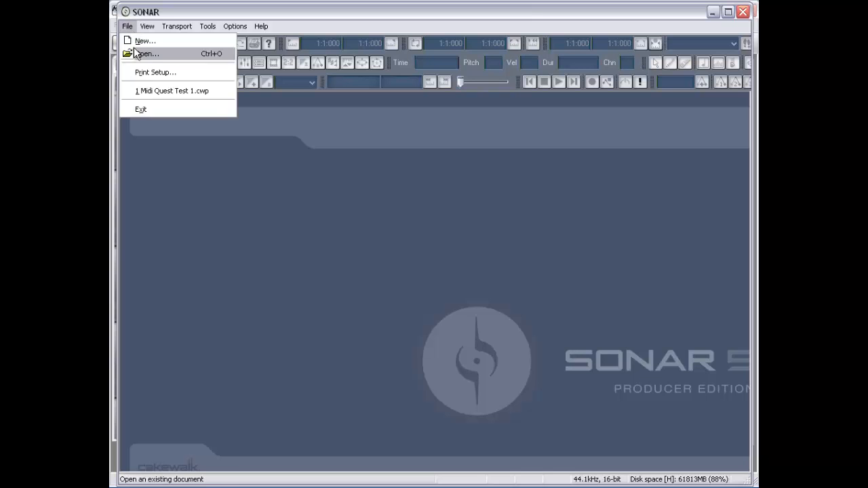
pyautogui.click(145, 42)
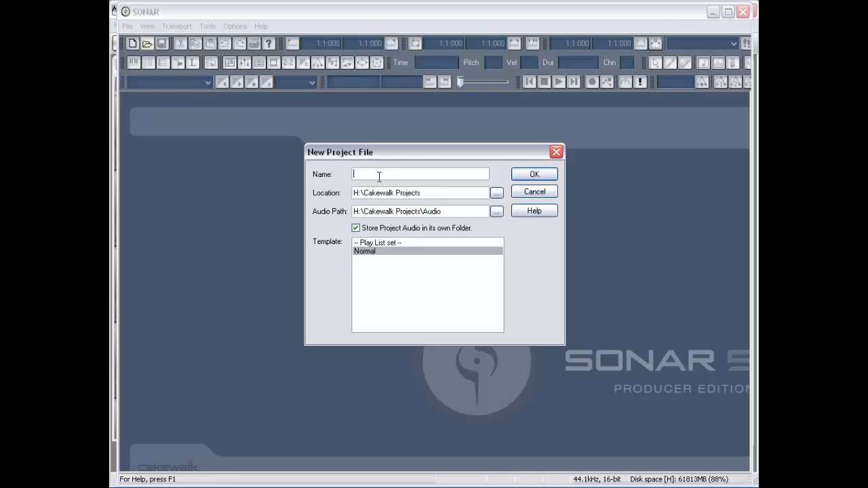
pyautogui.write('?')
pyautogui.press('BackSpace')
pyautogui.write('Test')
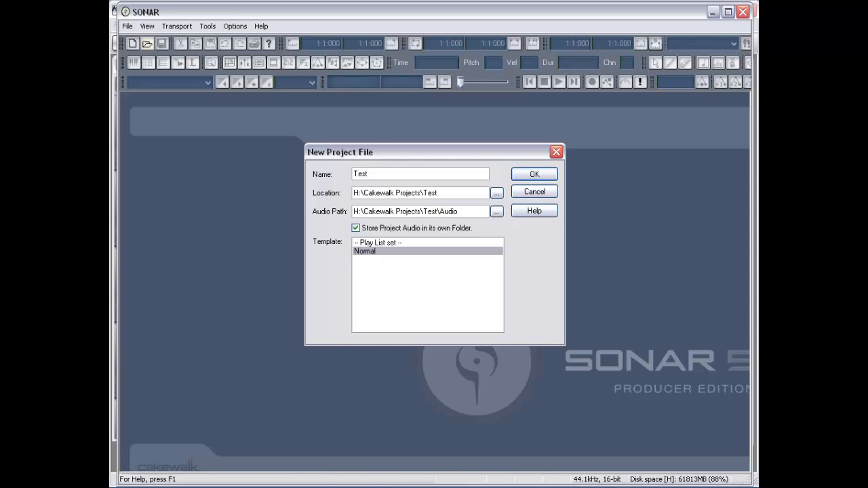
pyautogui.press('Return')
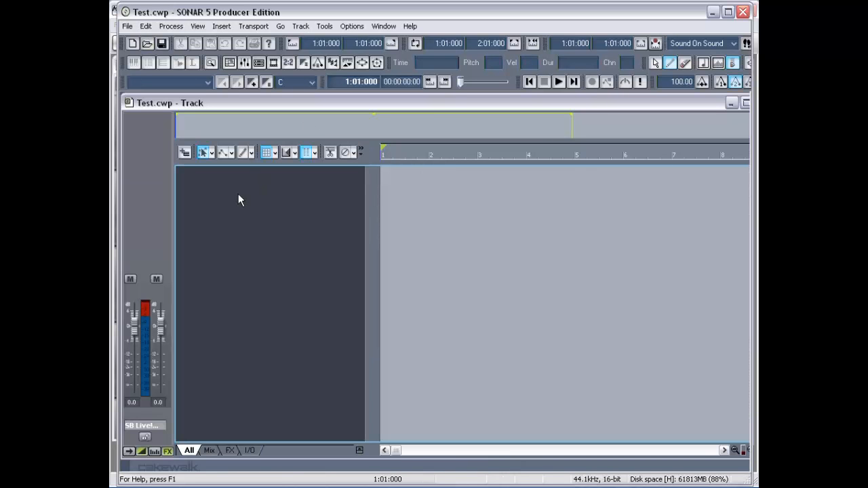
# Step: Insert a MIDI track and enlarge its strip to show all of its output, channel, bank and patch settings
pyautogui.rightClick(238, 194)
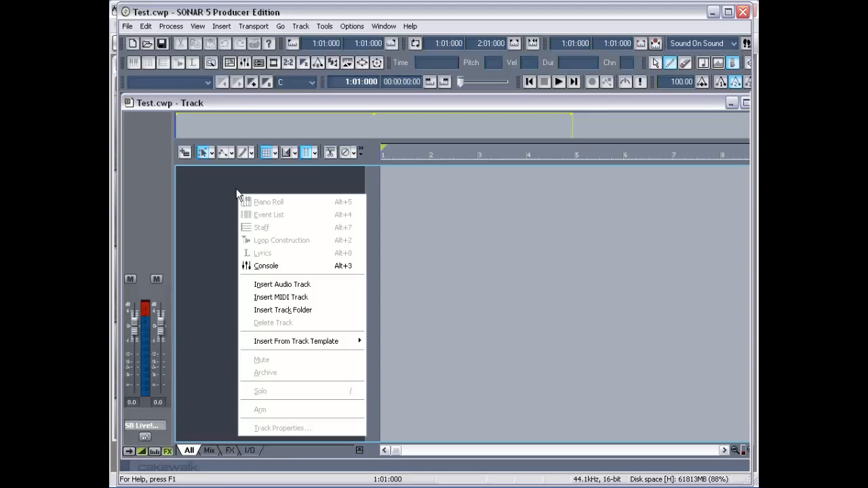
pyautogui.click(301, 298)
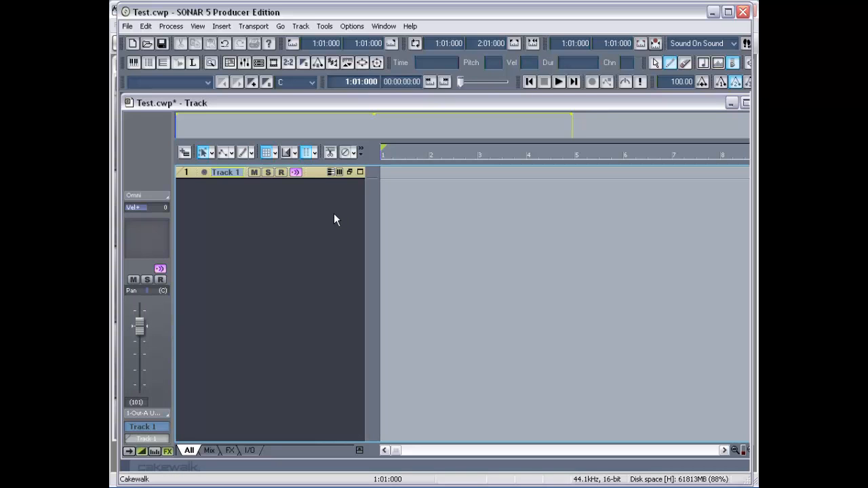
pyautogui.moveTo(317, 175); pyautogui.dragTo(318, 298)
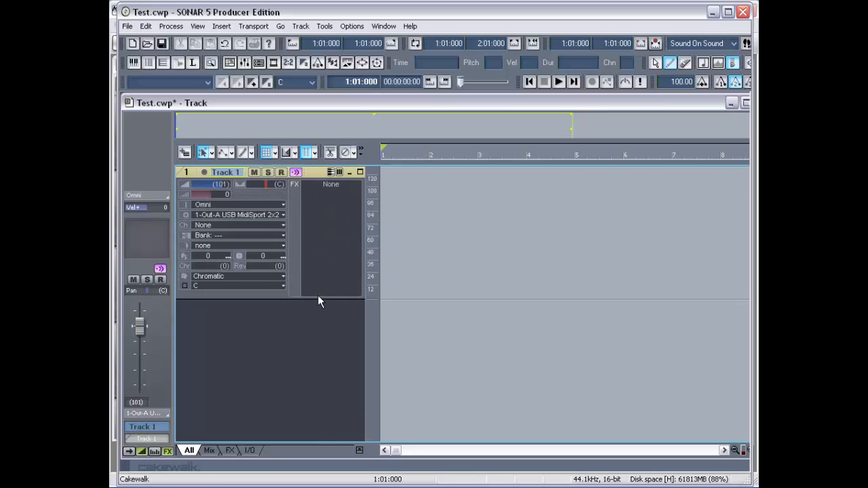
# Step: Keep Track 1's output on 1-Out-A USB MidiSport 2x2 and set its channel to 1: Yamaha Motif ES6 - Motif 6 ES Factory
pyautogui.click(283, 215)
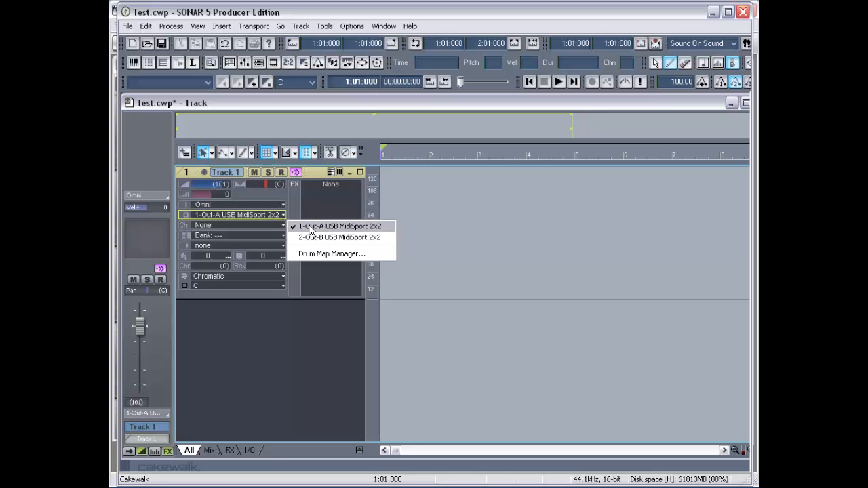
pyautogui.click(248, 229)
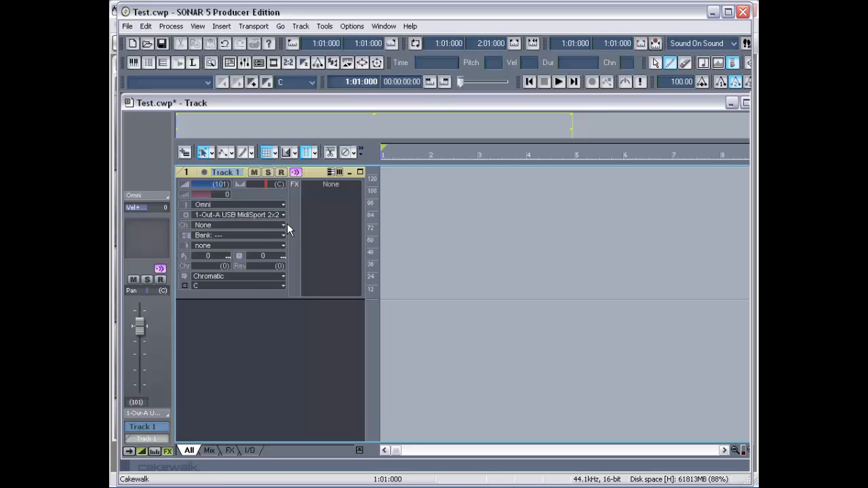
pyautogui.click(285, 225)
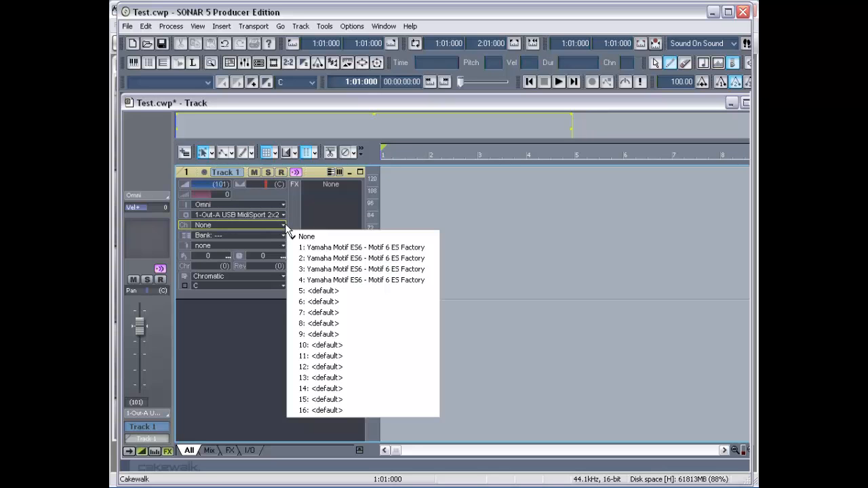
pyautogui.click(357, 248)
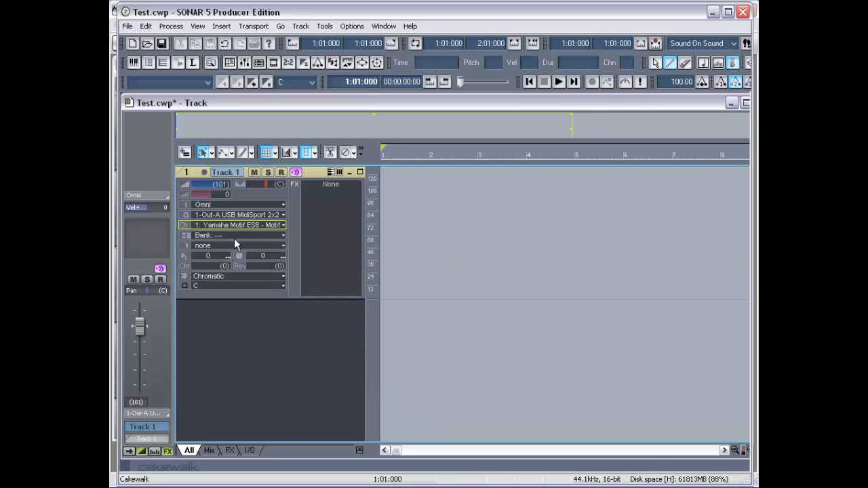
# Step: Set Track 1's bank to 8065-Motif 6 ES Factory - Yamaha Motif ES6 Voice Bank (Pre 2) and view its patch names
pyautogui.click(282, 235)
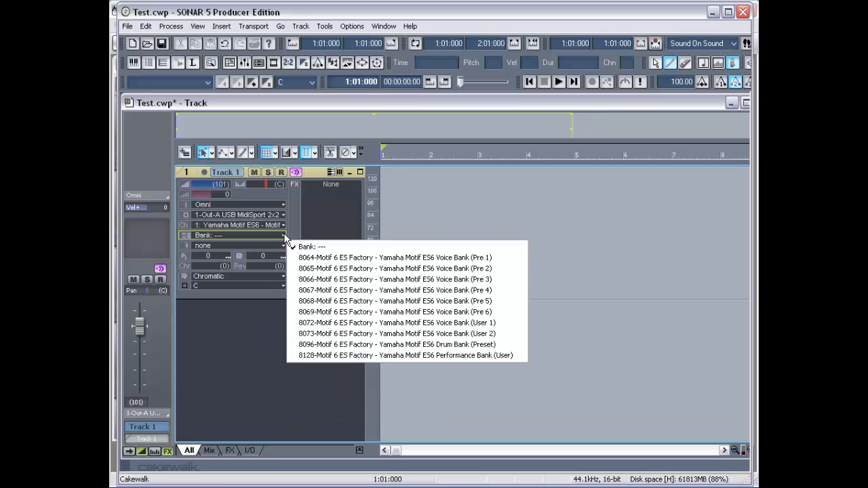
pyautogui.click(329, 270)
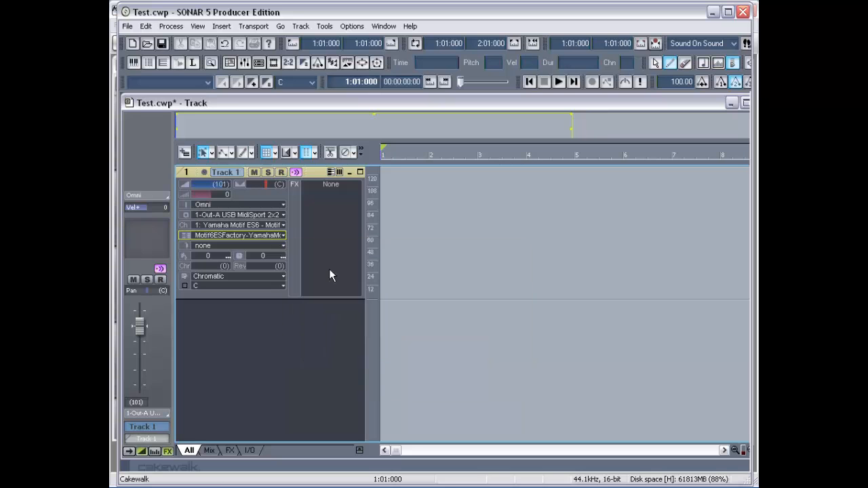
pyautogui.click(284, 248)
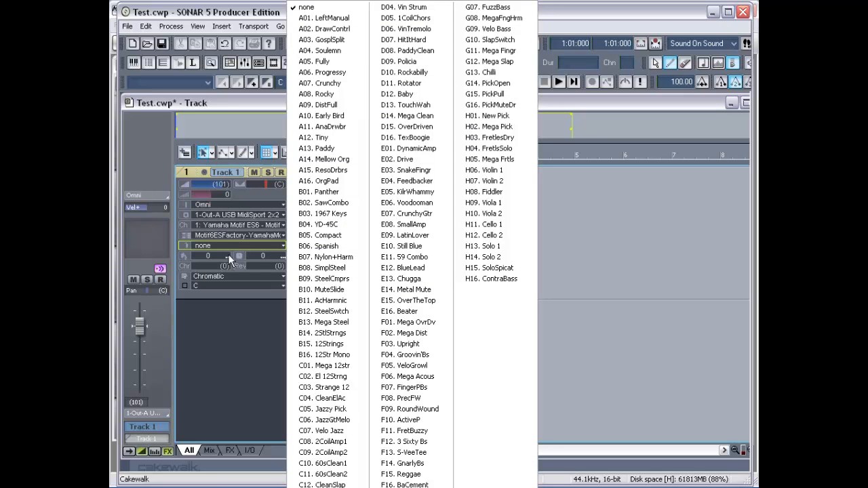
pyautogui.click(263, 245)
# Step: Set Track 1's bank to 8064-Motif 6 ES Factory - Yamaha Motif ES6 Voice Bank (Pre 1) and view its patch names
pyautogui.click(283, 235)
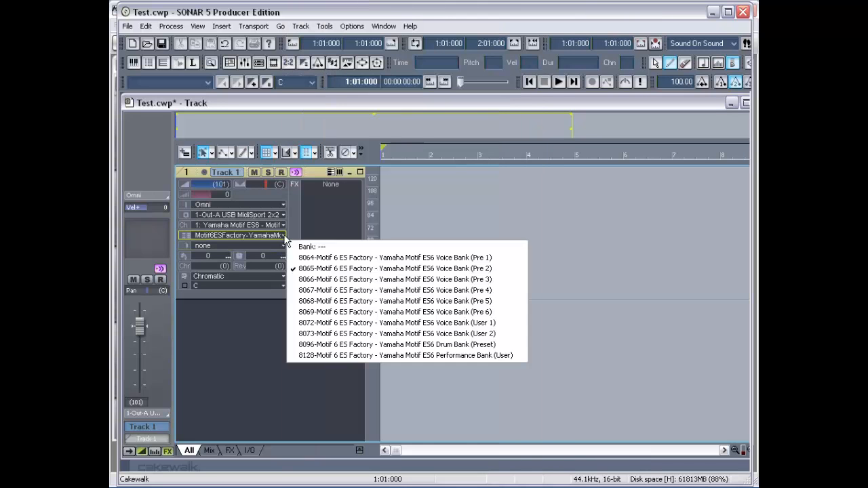
pyautogui.click(327, 264)
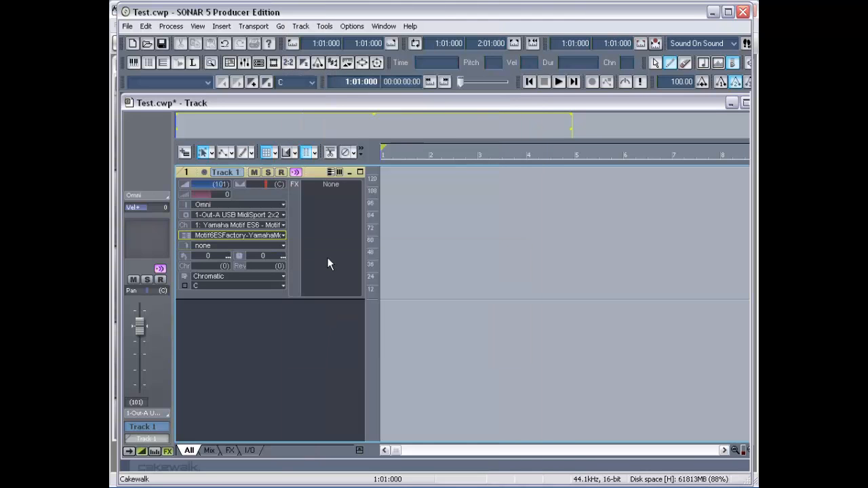
pyautogui.click(284, 246)
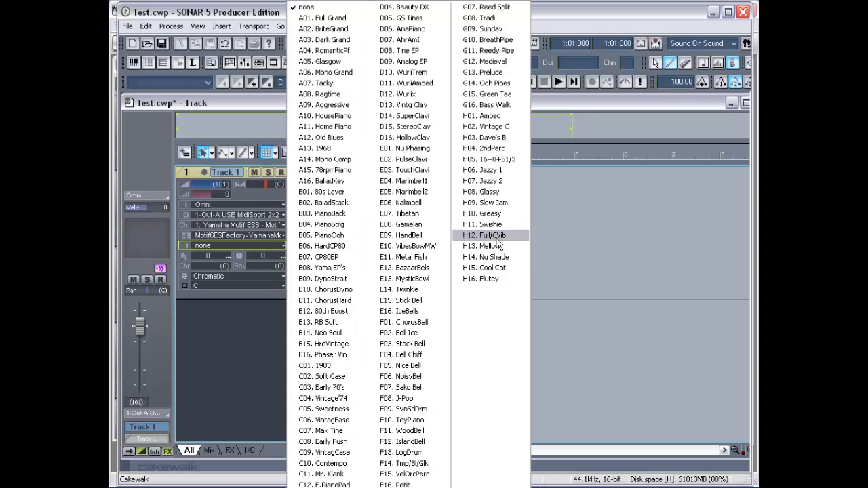
pyautogui.click(226, 322)
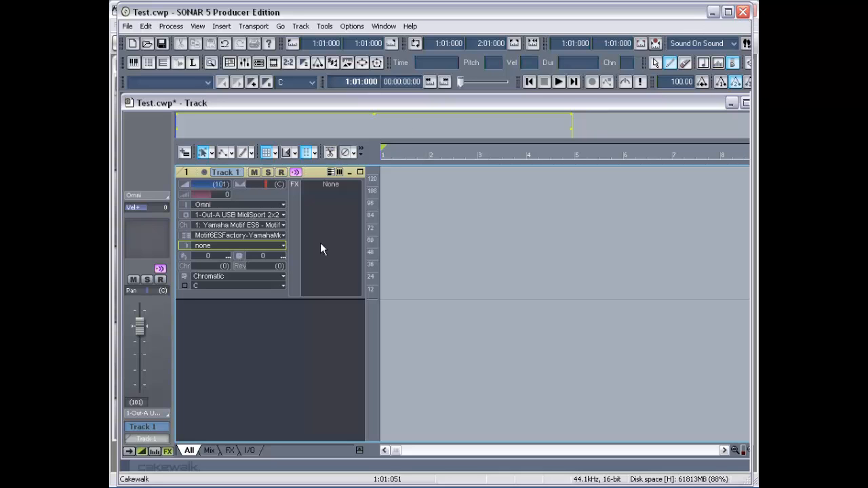
# Step: Close SONAR and return to the Motif 6 ES Factory set in Midi Quest XL
pyautogui.click(743, 12)
pyautogui.click(437, 268)
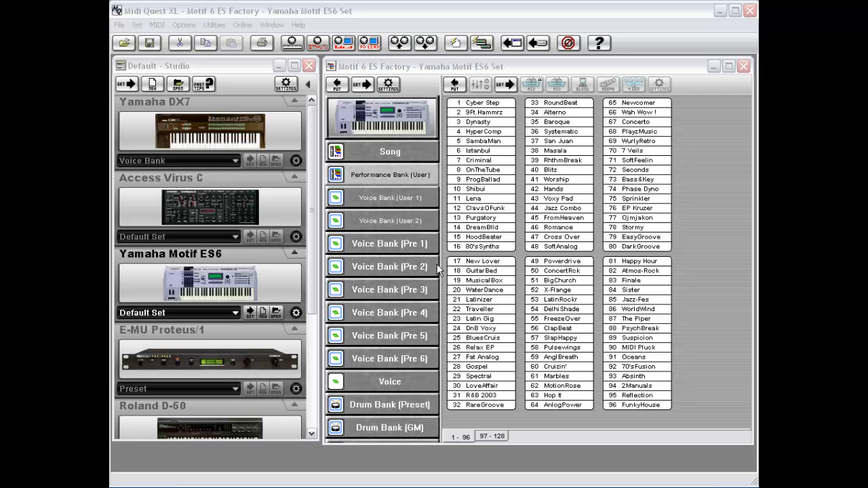
# Step: Export the Motif 6 ES Factory set's bank names in Sonar/Cakewalk format to the Desktop as ES 6 Test
pyautogui.rightClick(385, 172)
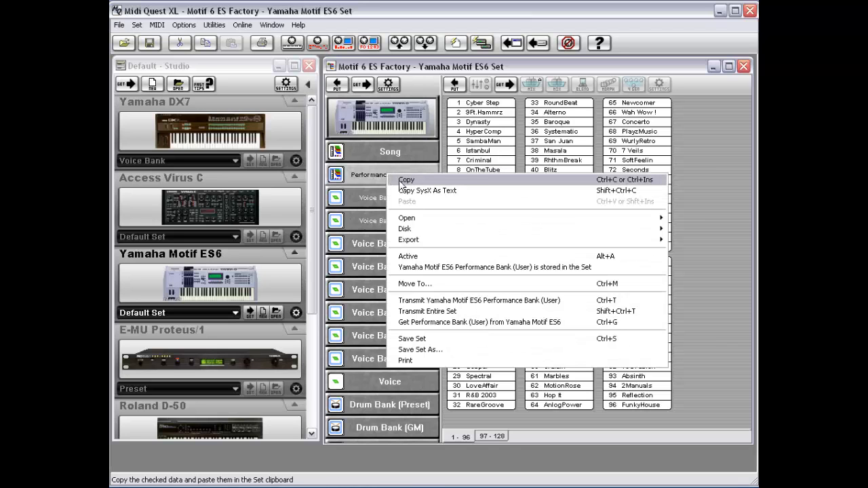
pyautogui.moveTo(420, 241)
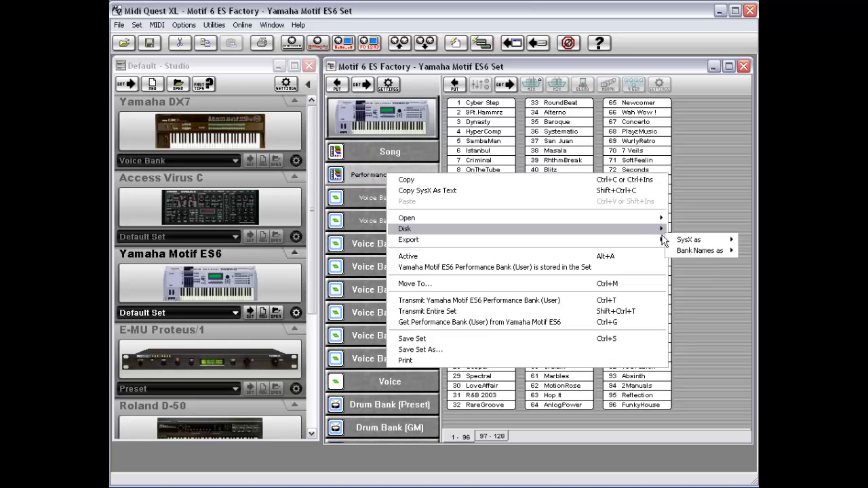
pyautogui.moveTo(696, 248)
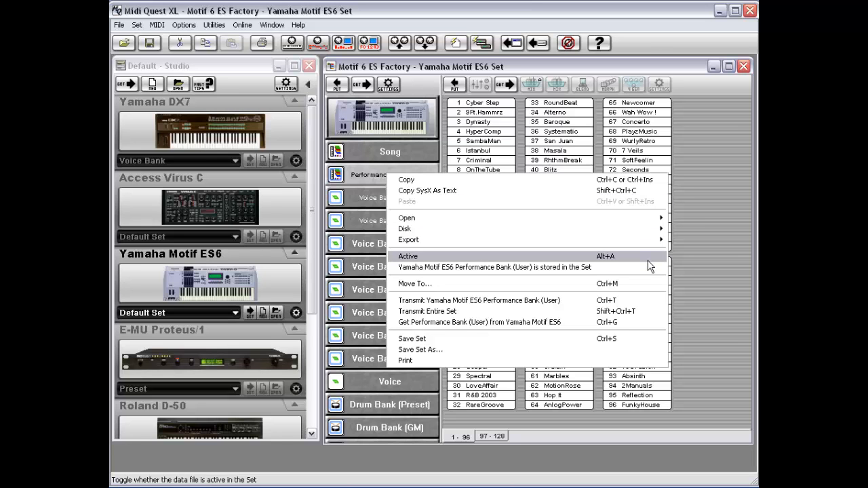
pyautogui.moveTo(652, 242)
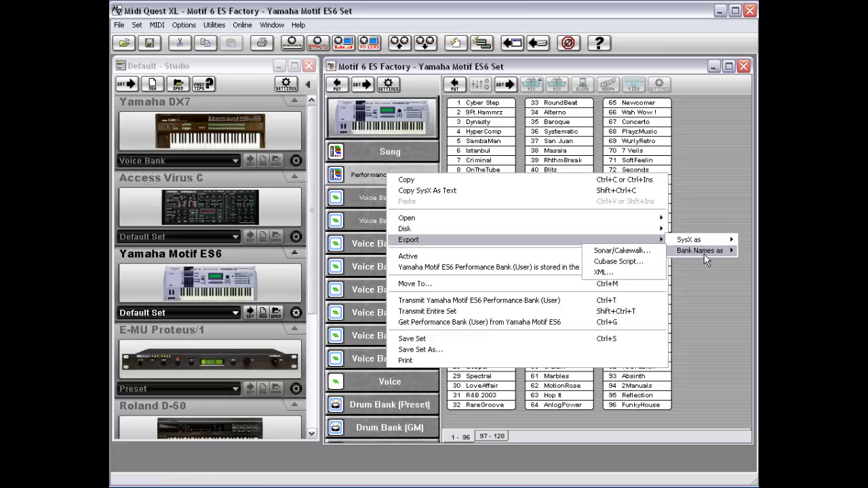
pyautogui.click(622, 250)
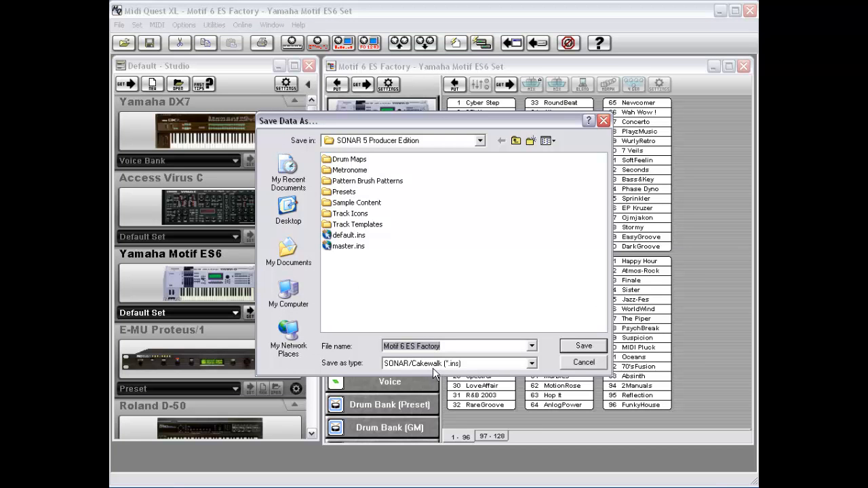
pyautogui.click(481, 141)
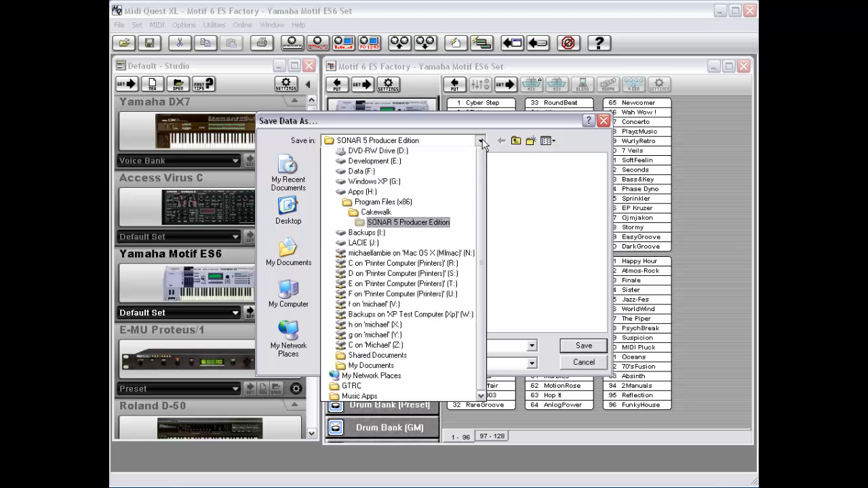
pyautogui.click(482, 162)
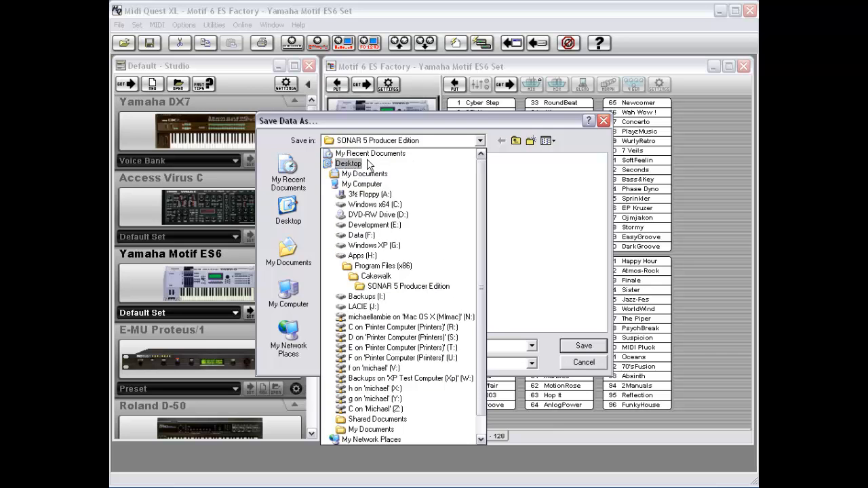
pyautogui.click(423, 164)
pyautogui.click(451, 344)
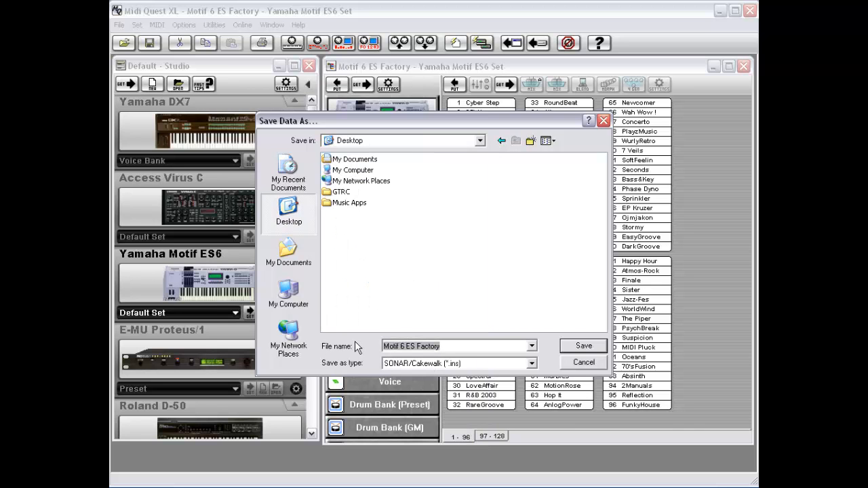
pyautogui.write('ES 6 Test')
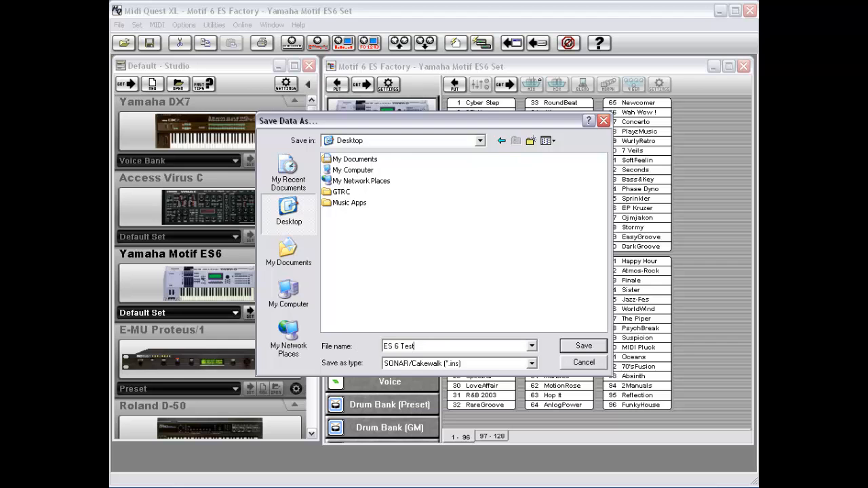
pyautogui.press('Return')
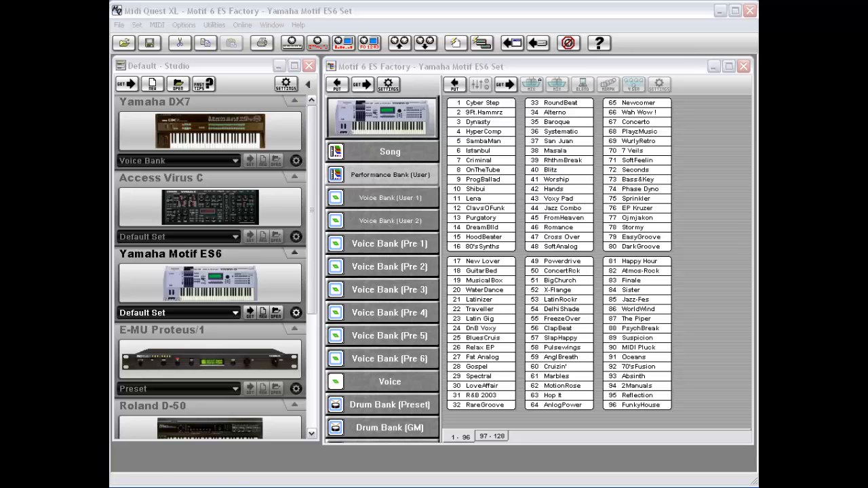
# Step: Switch to SONAR and open the instrument definitions from the instrument assignment settings
pyautogui.click(371, 86)
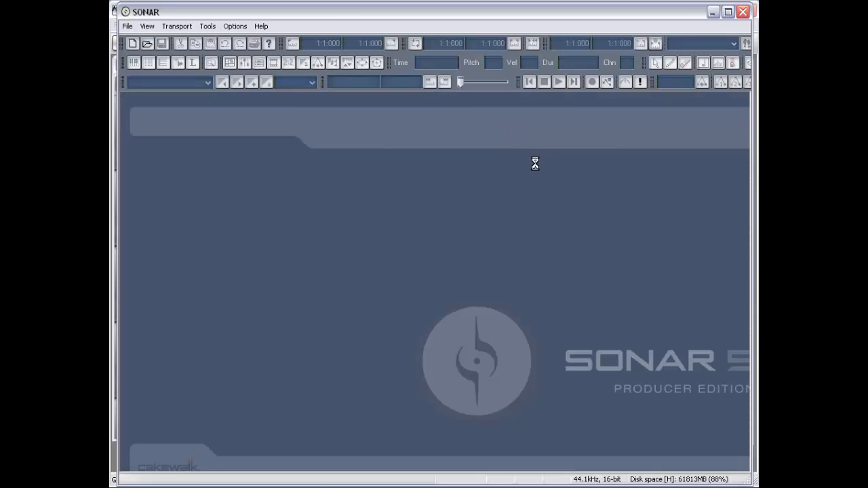
pyautogui.click(229, 26)
pyautogui.click(241, 56)
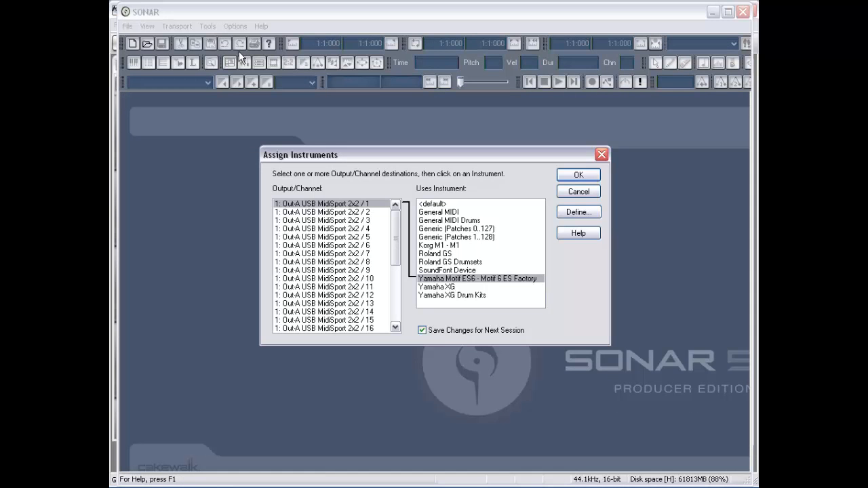
pyautogui.click(580, 213)
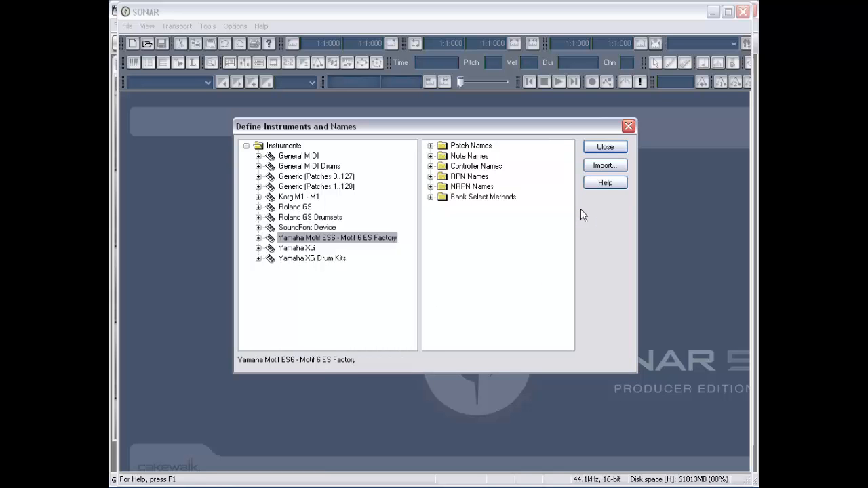
# Step: Import the Yamaha Motif ES6 - Motif 6 ES Factory instrument definition from ES 6 Test.ins on the Desktop
pyautogui.click(605, 166)
pyautogui.click(460, 165)
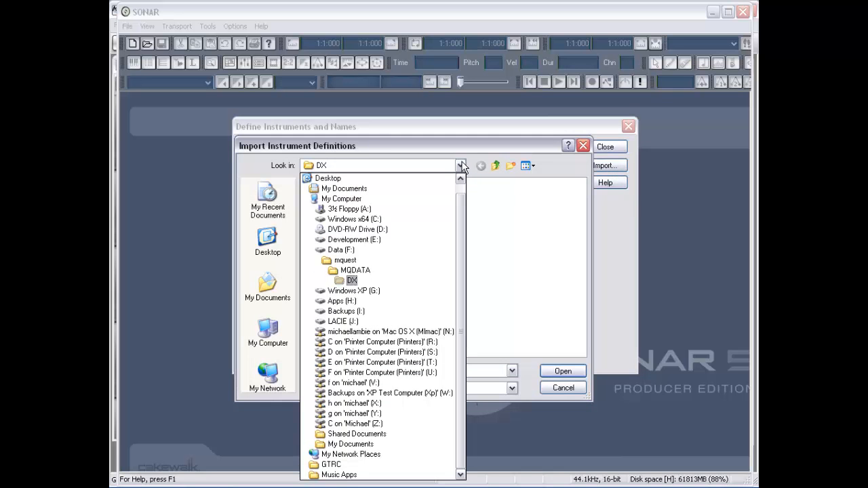
pyautogui.click(339, 178)
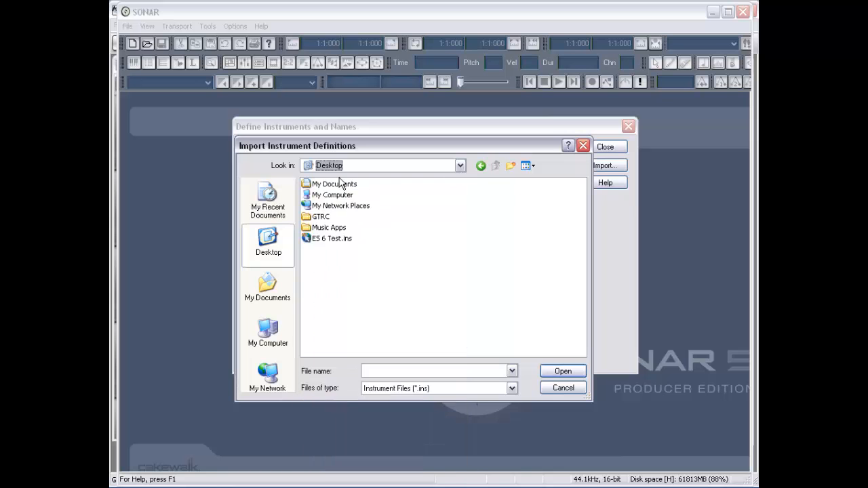
pyautogui.click(329, 242)
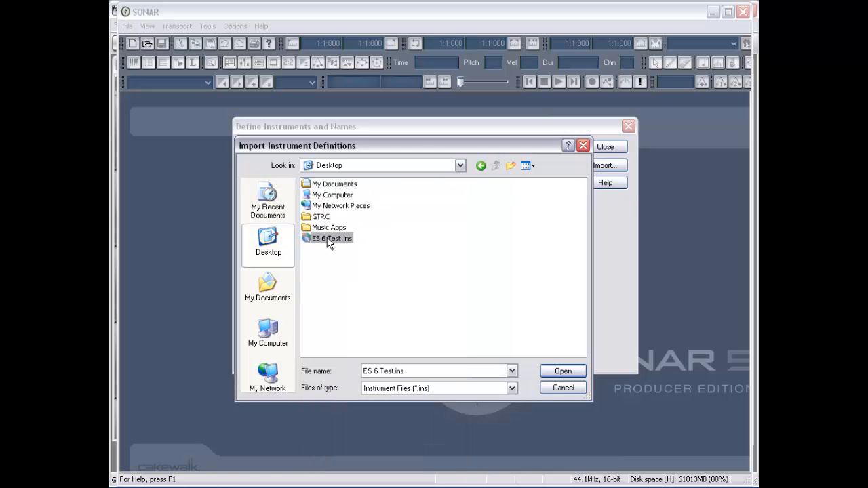
pyautogui.doubleClick(309, 241)
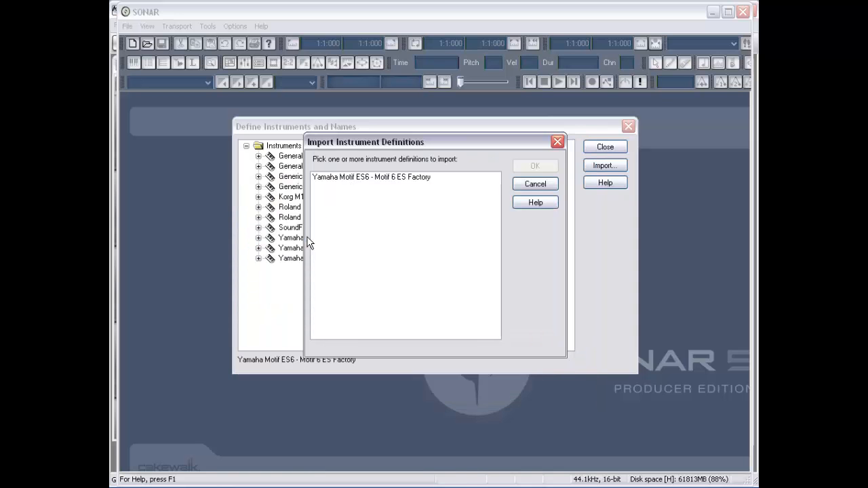
pyautogui.click(397, 177)
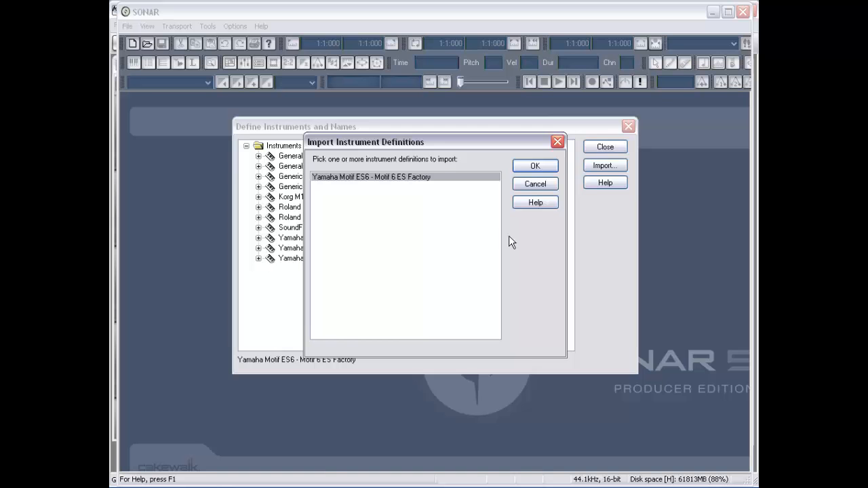
pyautogui.click(534, 165)
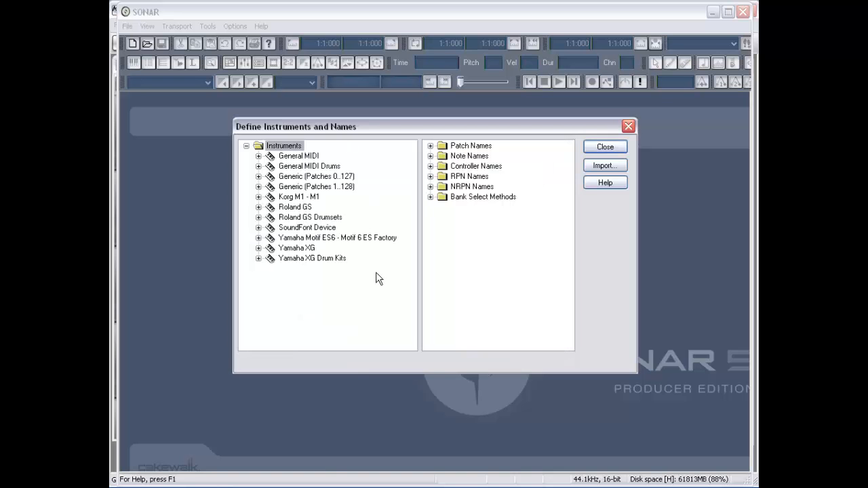
# Step: Assign Yamaha Motif ES6 - Motif 6 ES Factory to 1: Out-A USB MidiSport 2x2 / 1 and close SONAR to return to Midi Quest XL
pyautogui.click(332, 241)
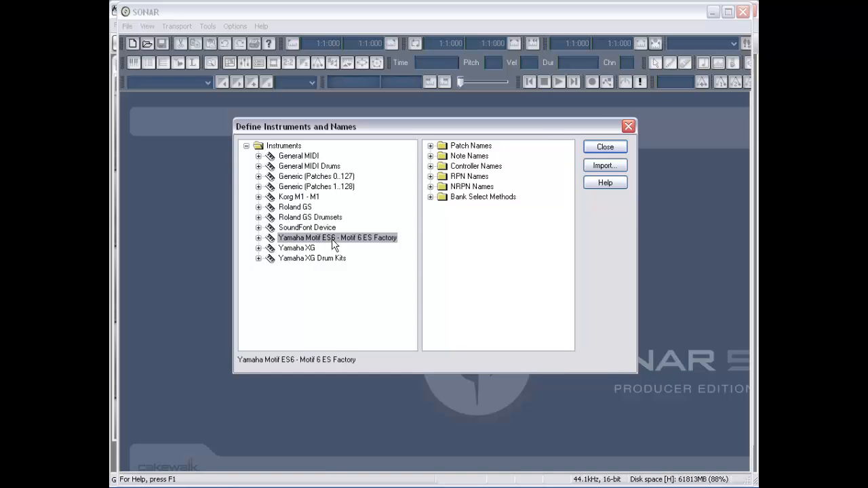
pyautogui.click(610, 146)
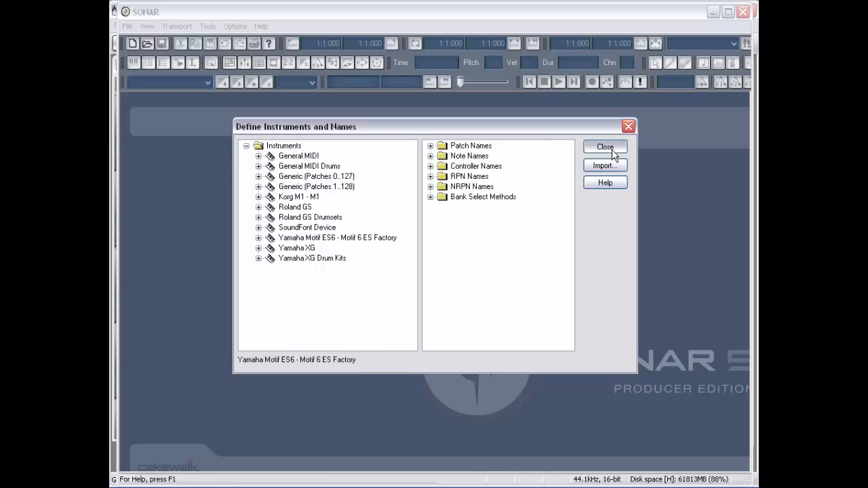
pyautogui.click(609, 149)
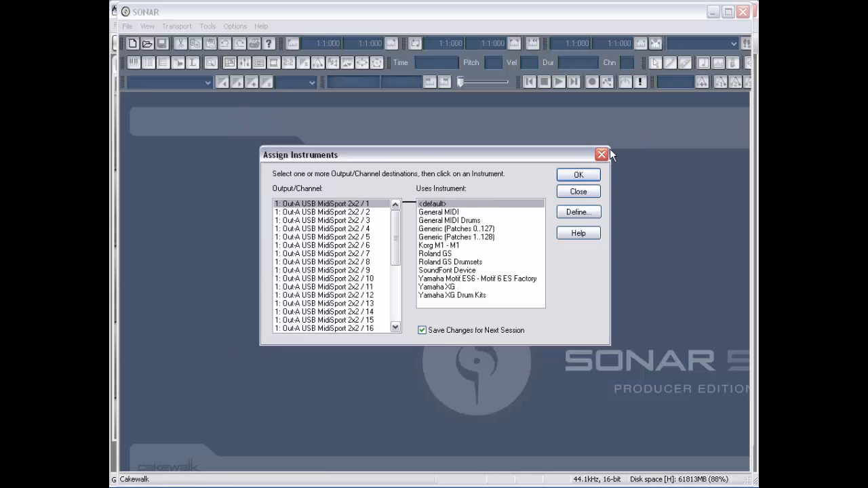
pyautogui.click(494, 279)
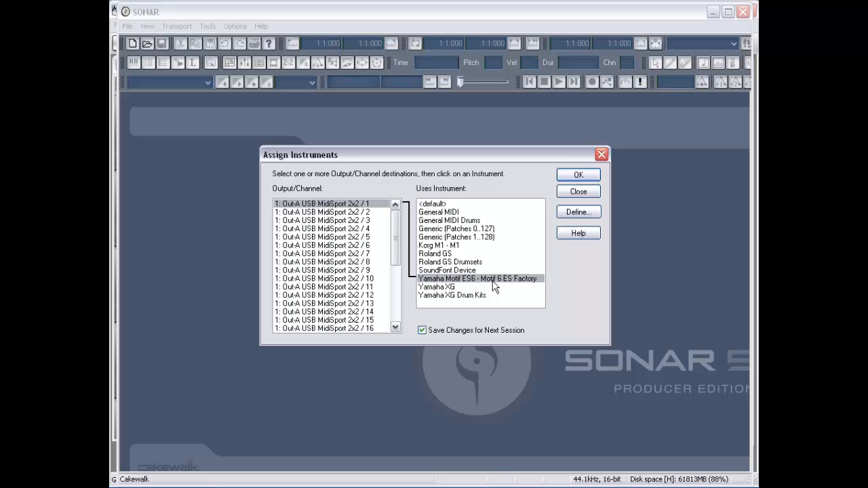
pyautogui.click(579, 192)
pyautogui.click(743, 12)
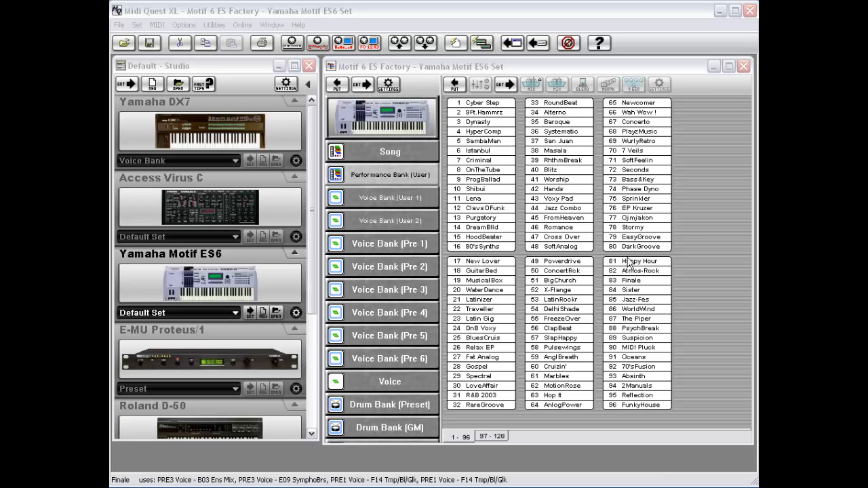
# Step: Start exporting the set's bank names as a Cubase Script and check the folder path of the Patchnames save location
pyautogui.rightClick(367, 169)
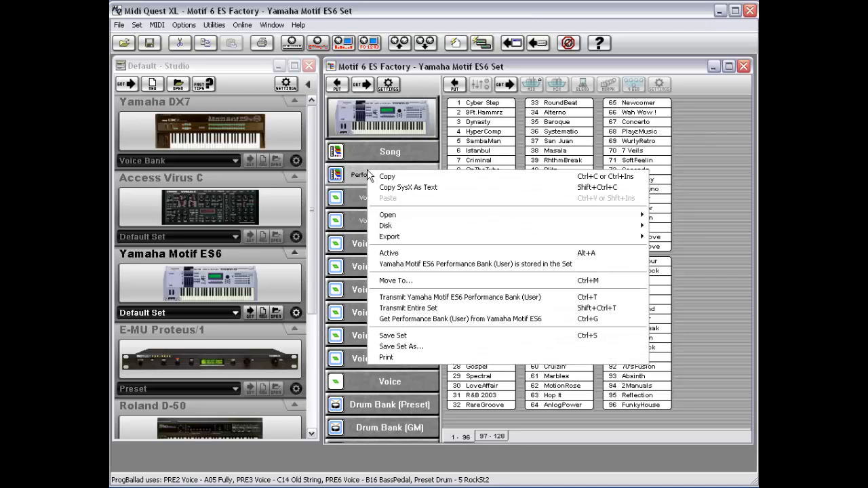
pyautogui.moveTo(389, 236)
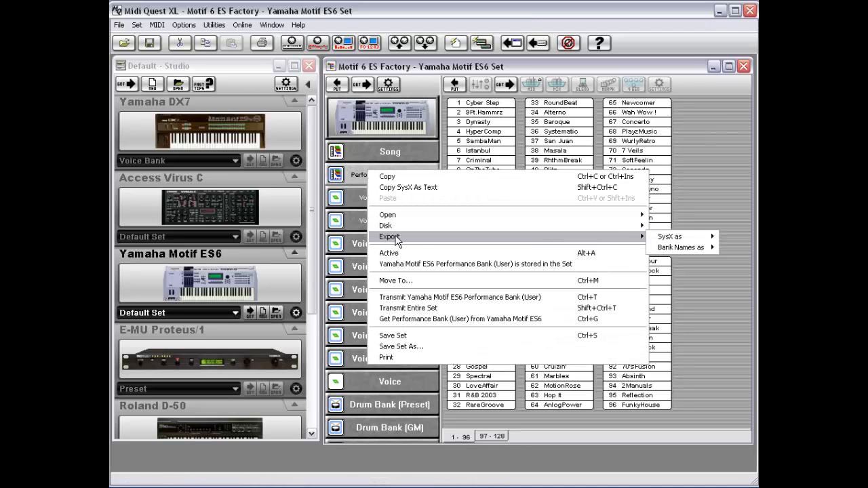
pyautogui.moveTo(650, 249)
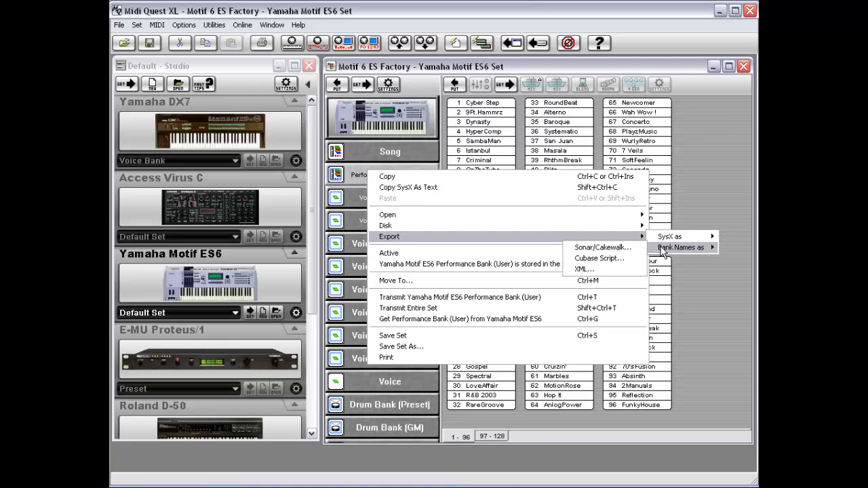
pyautogui.click(614, 259)
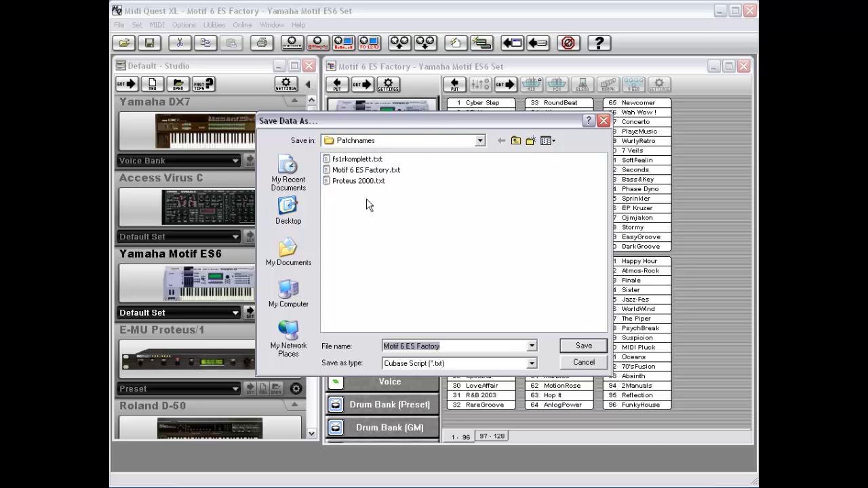
pyautogui.click(480, 141)
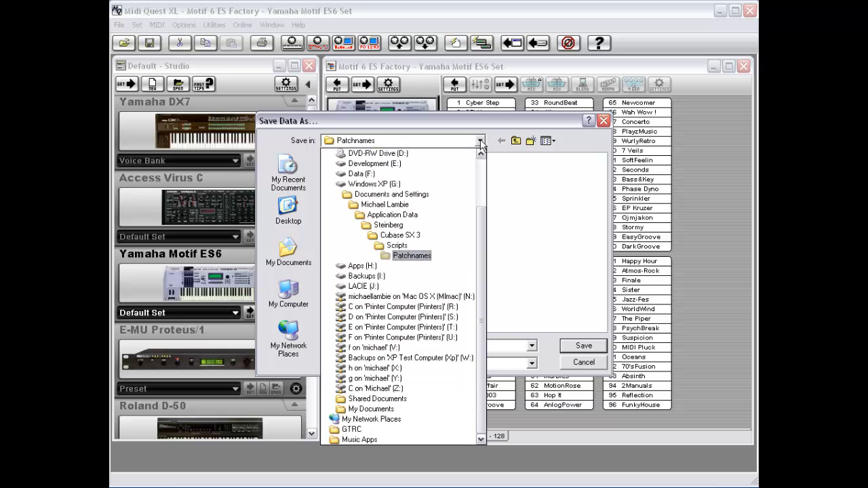
pyautogui.click(480, 141)
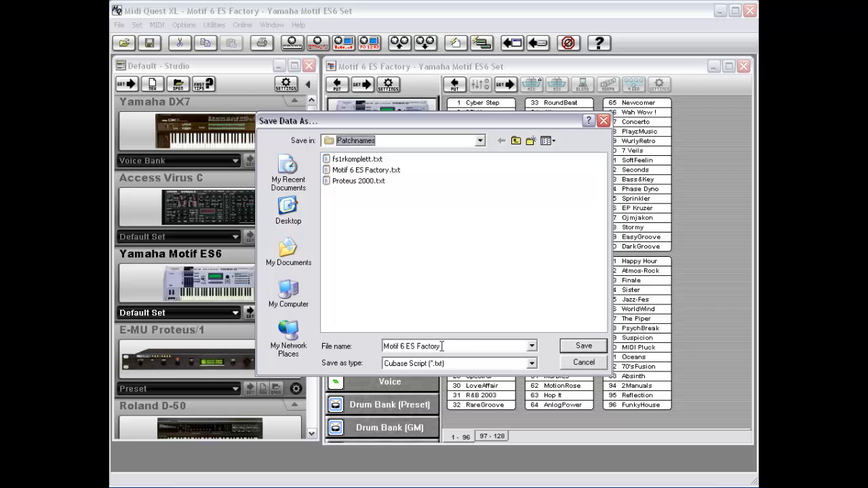
pyautogui.click(480, 140)
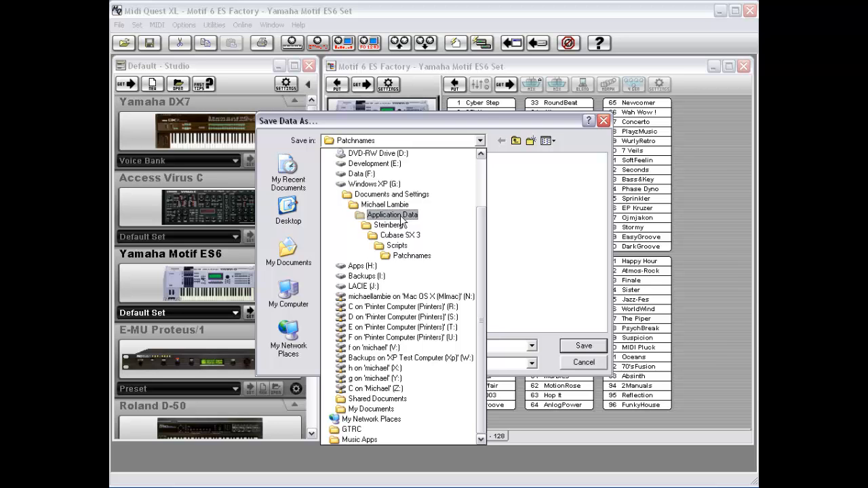
pyautogui.click(550, 349)
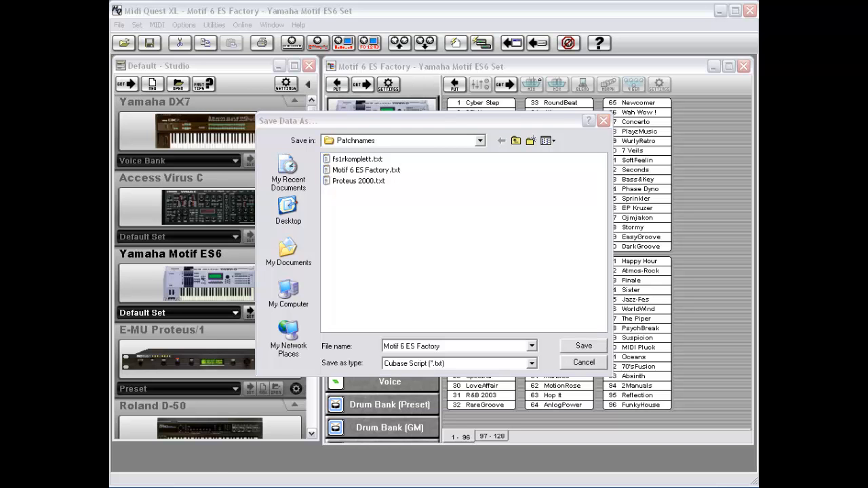
# Step: Check the Patchnames folder's view options for showing hidden files and folders, leaving the settings unchanged
pyautogui.moveTo(204, 120); pyautogui.dragTo(384, 49)
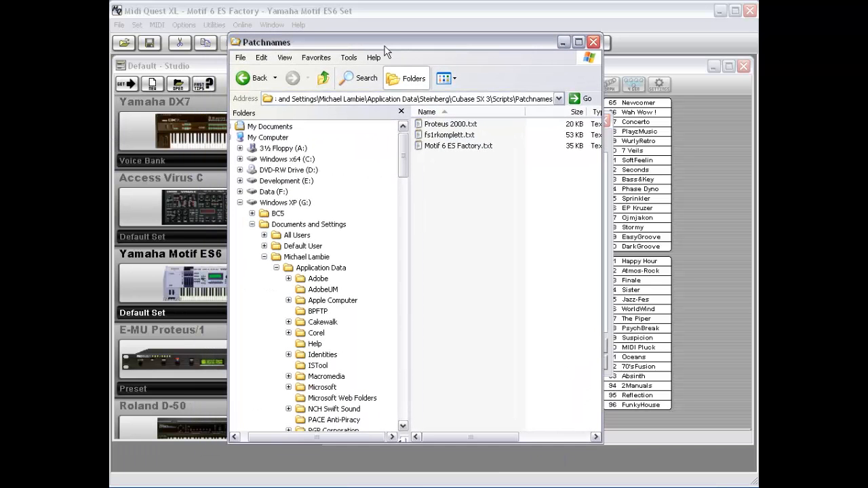
pyautogui.click(348, 58)
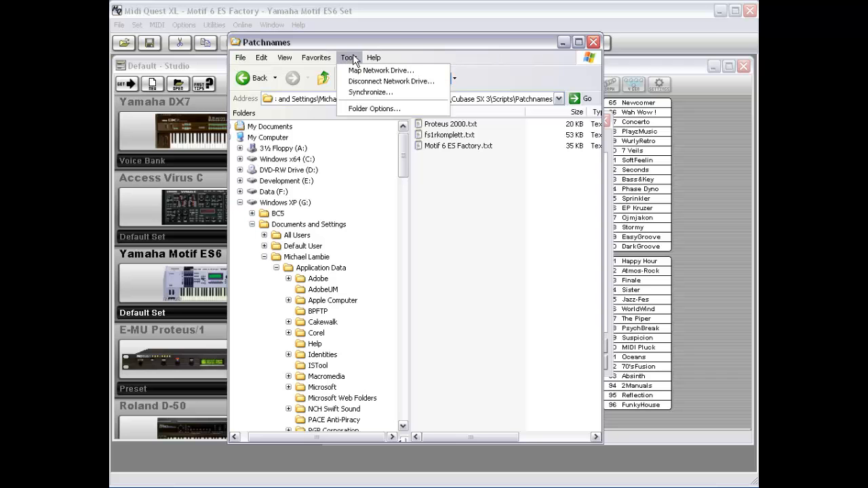
pyautogui.click(384, 107)
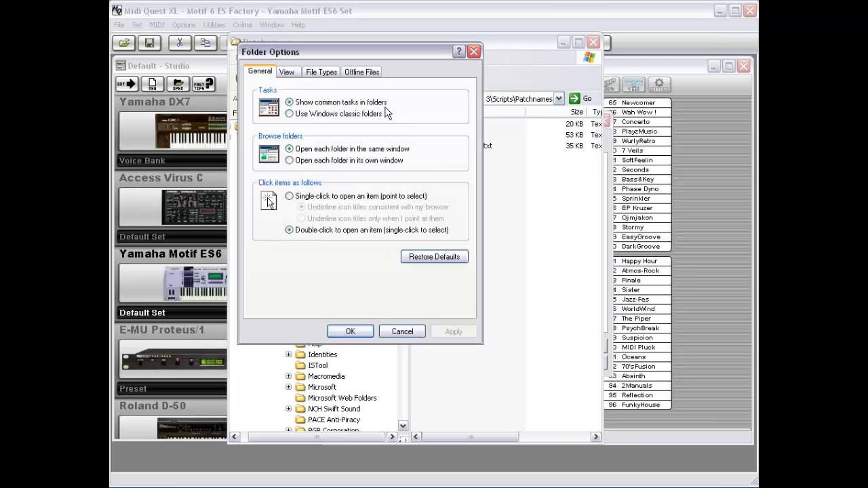
pyautogui.click(286, 72)
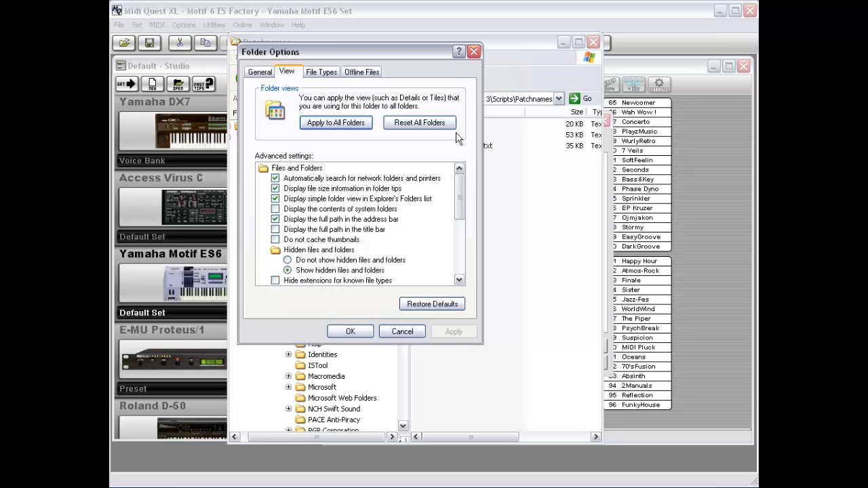
pyautogui.click(411, 332)
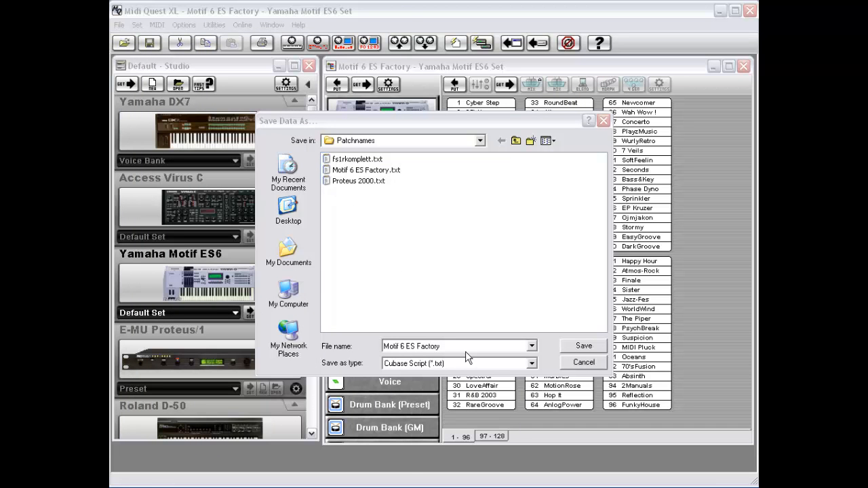
# Step: Save the Cubase Script as Motif 6 ES Factory in the Patchnames folder, replacing the existing file
pyautogui.click(580, 347)
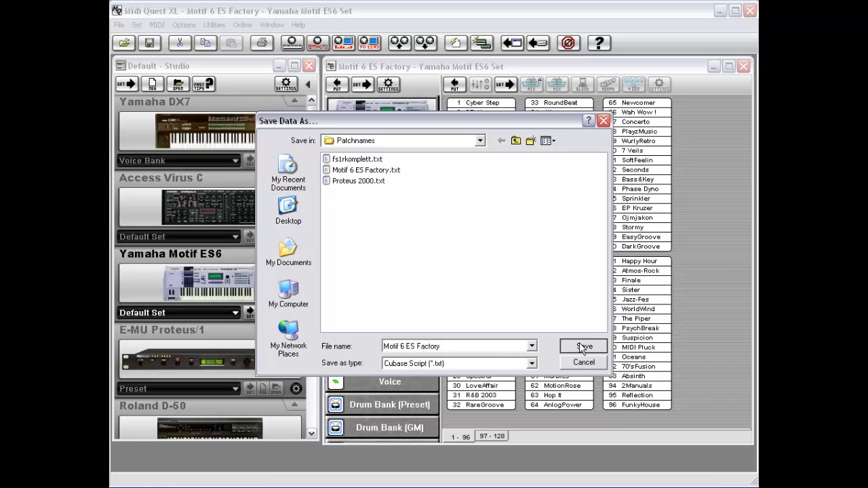
pyautogui.click(581, 347)
pyautogui.click(407, 268)
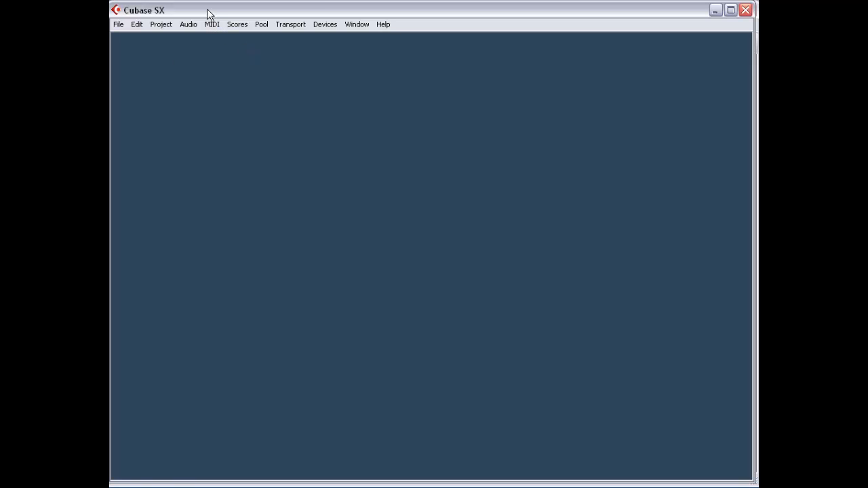
# Step: Switch to Cubase SX and remove the installed Motif ES6 device in the MIDI Device Manager
pyautogui.moveTo(208, 11); pyautogui.dragTo(211, 13)
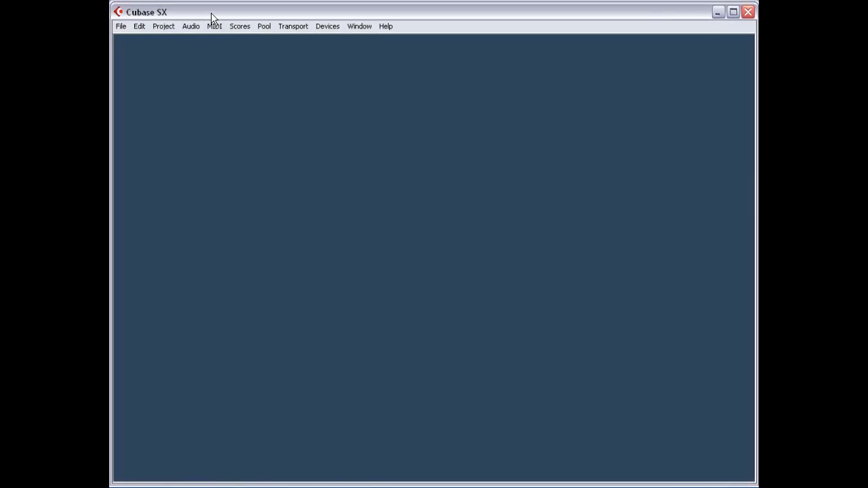
pyautogui.click(327, 26)
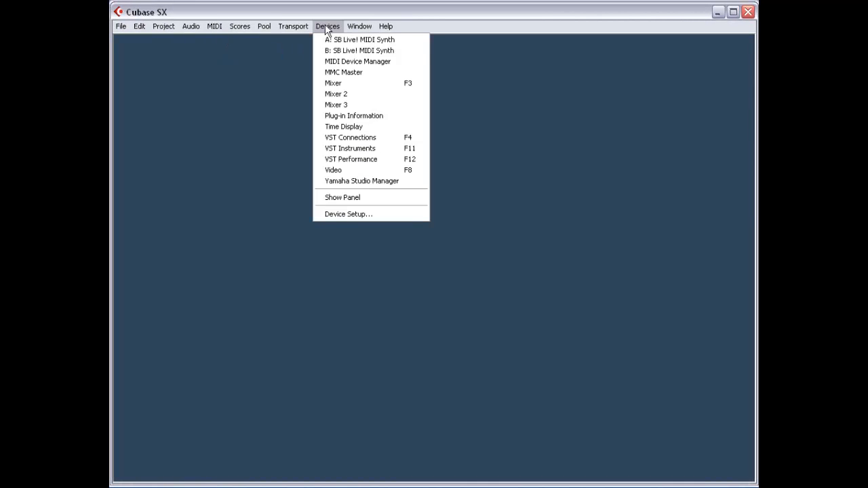
pyautogui.click(375, 62)
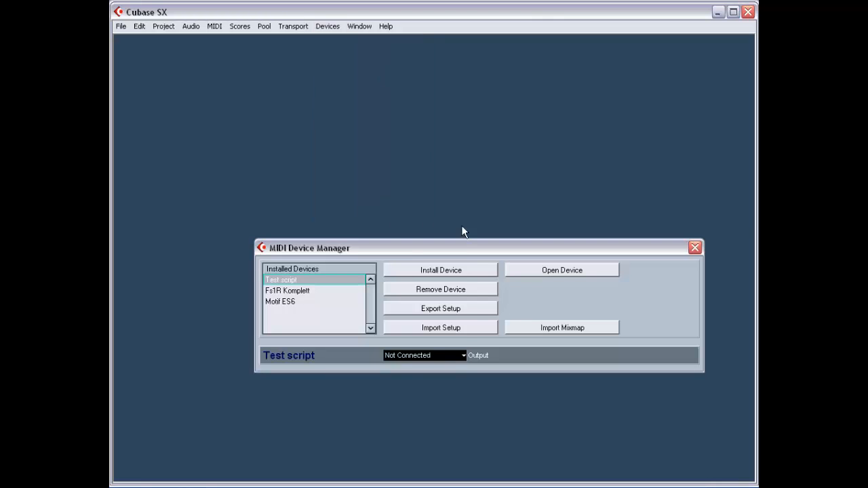
pyautogui.click(304, 305)
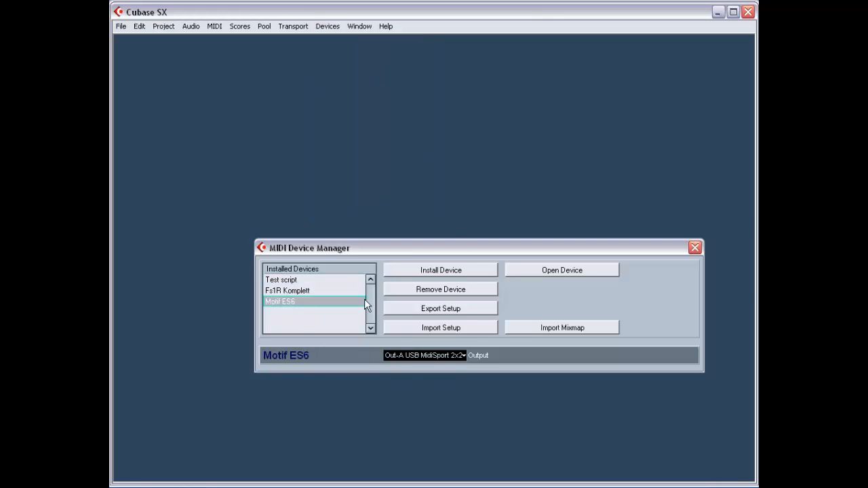
pyautogui.click(461, 289)
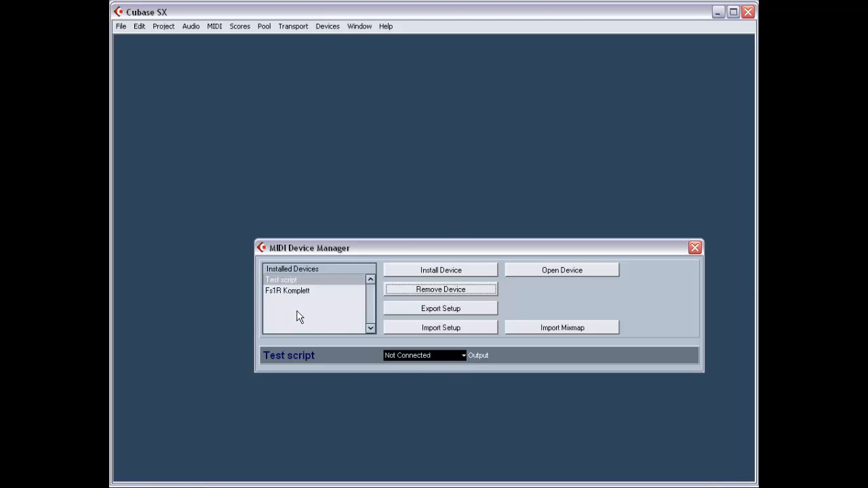
# Step: Install a MIDI device from the Motif ES6 script, keeping Motif ES6 as its name
pyautogui.click(450, 273)
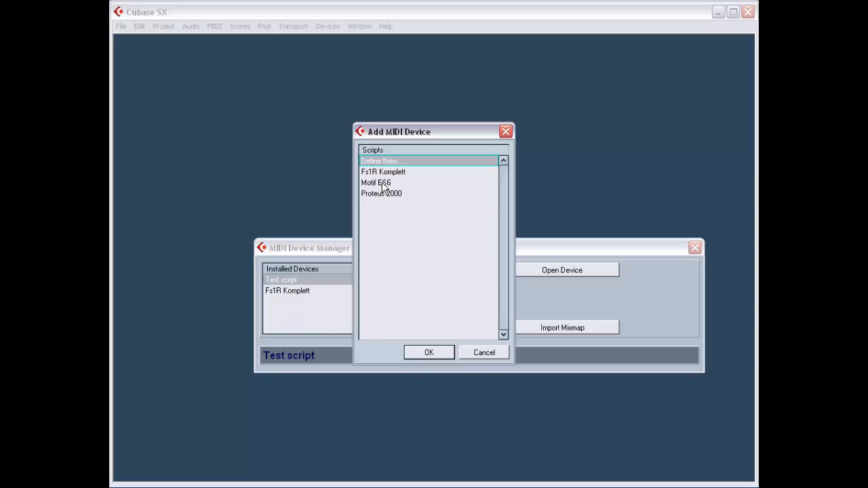
pyautogui.click(384, 184)
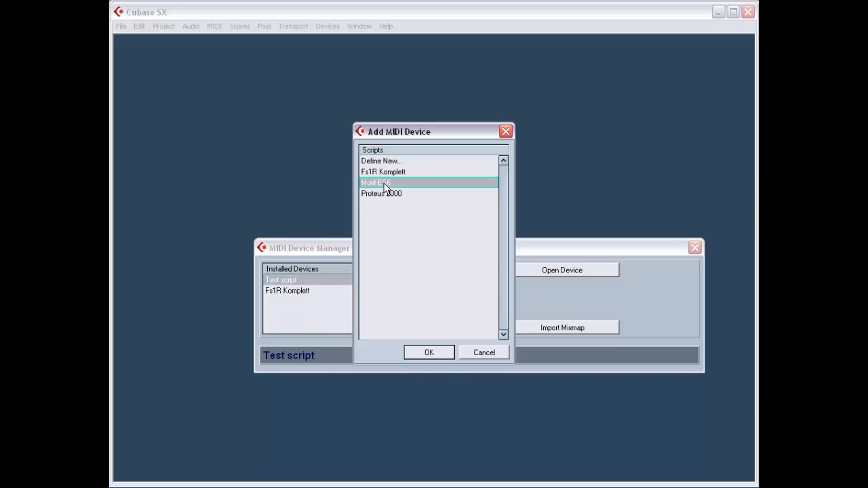
pyautogui.click(429, 352)
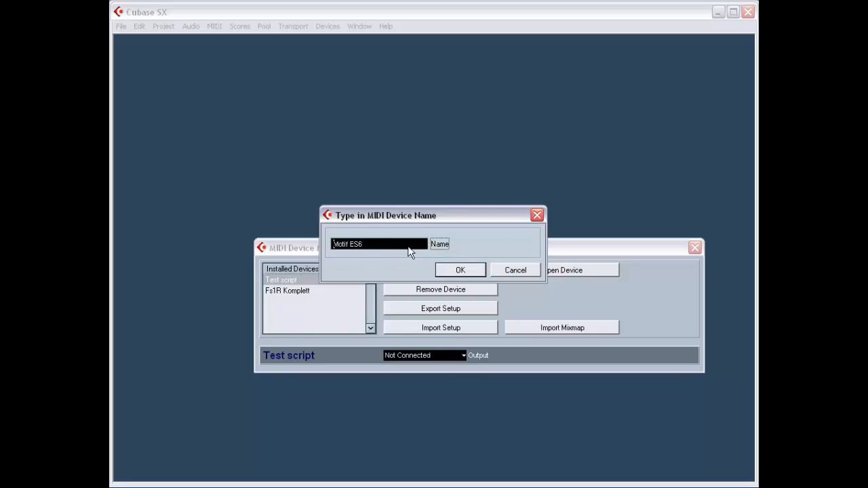
pyautogui.click(469, 273)
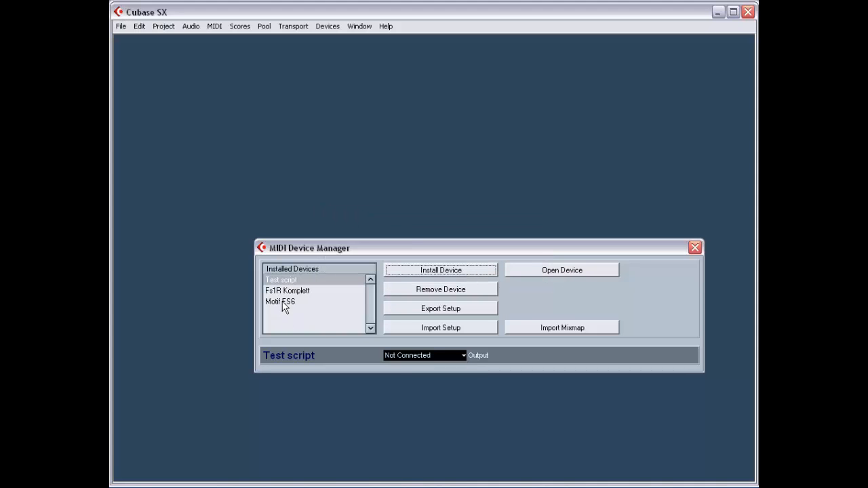
# Step: Set the Motif ES6 device's output to Out-A USB MidiSport 2x2 and close the MIDI Device Manager
pyautogui.click(284, 305)
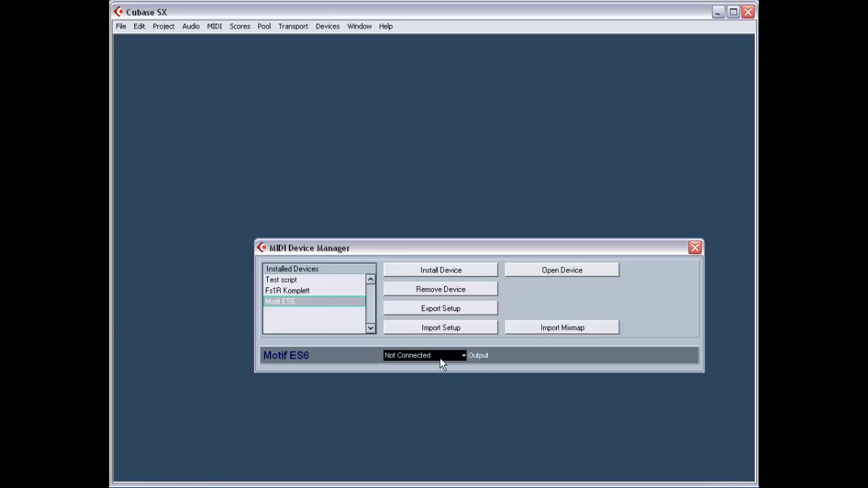
pyautogui.click(463, 356)
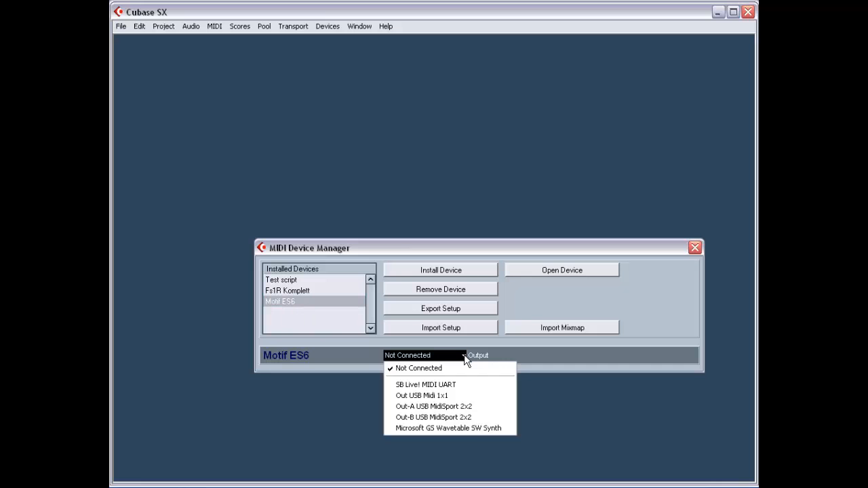
pyautogui.click(482, 409)
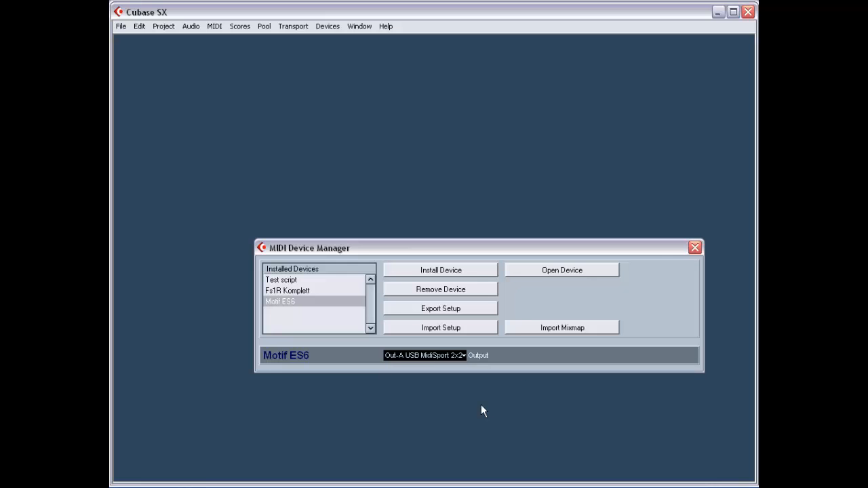
pyautogui.click(695, 248)
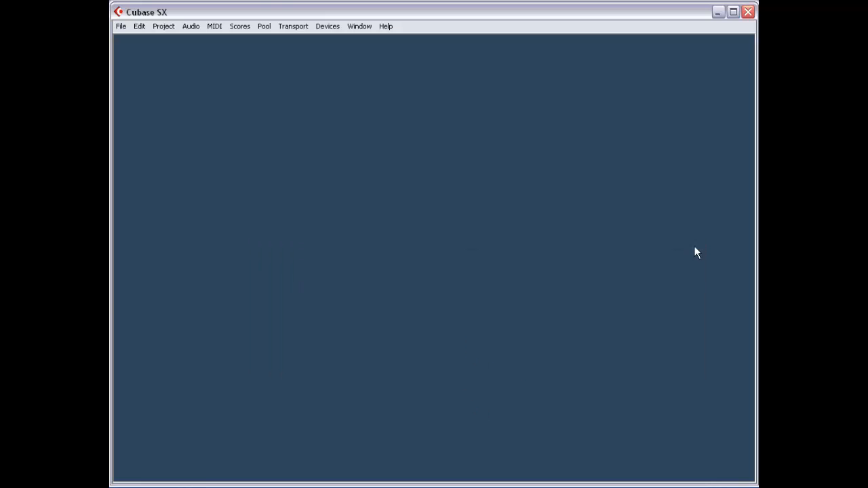
# Step: Create a new project from the 16 Track MIDI Sequencer template and close the VST Instruments window
pyautogui.click(121, 27)
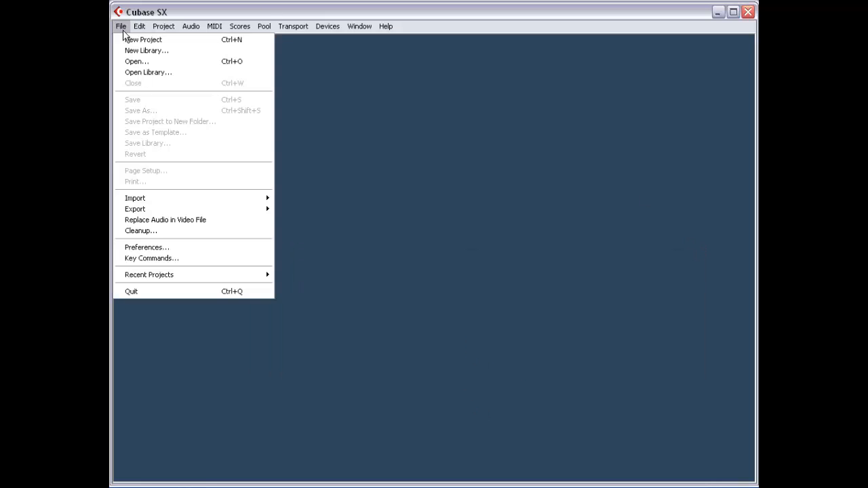
pyautogui.click(125, 39)
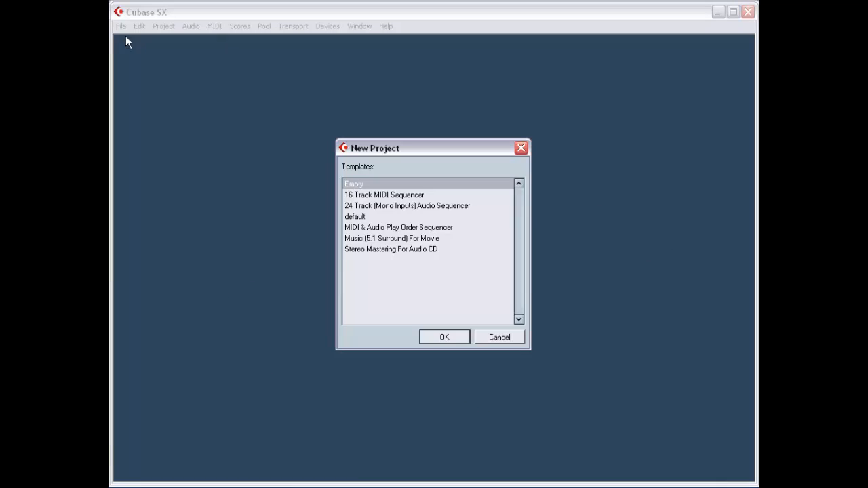
pyautogui.doubleClick(379, 195)
pyautogui.click(277, 255)
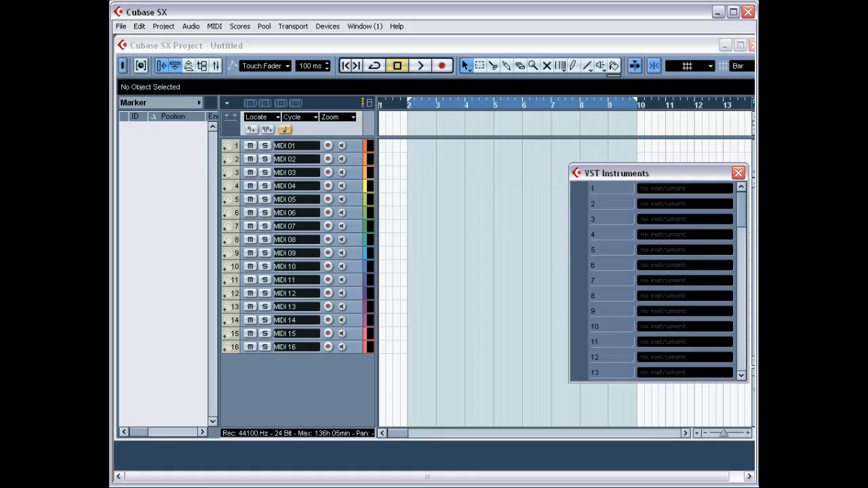
pyautogui.click(738, 173)
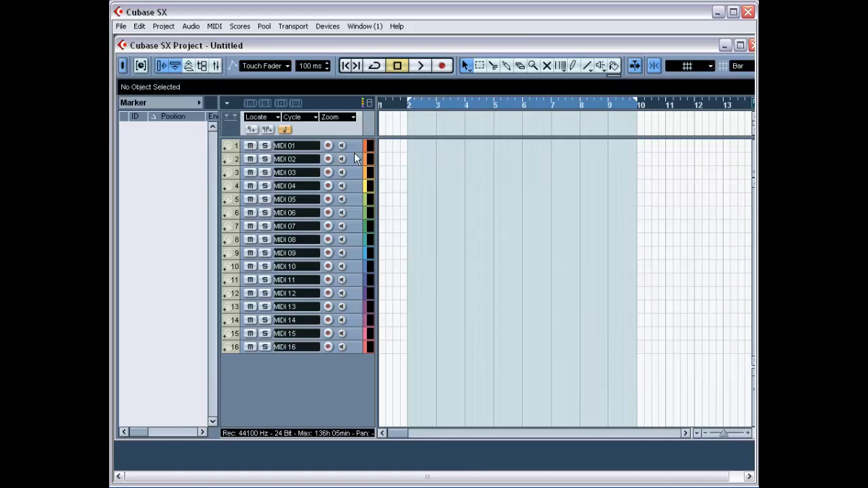
# Step: Enlarge track MIDI 01 and route its output to Motif ES6 (Out-A USB MidiSport 2x2)
pyautogui.moveTo(354, 150); pyautogui.dragTo(352, 232)
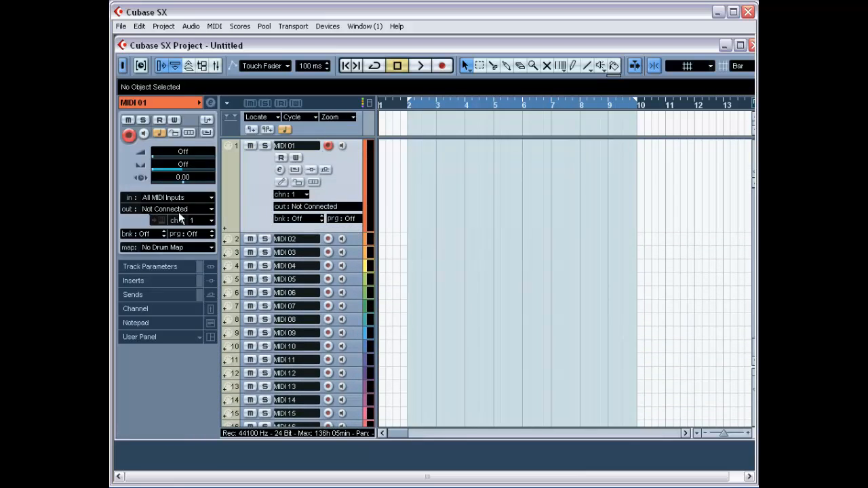
pyautogui.click(210, 210)
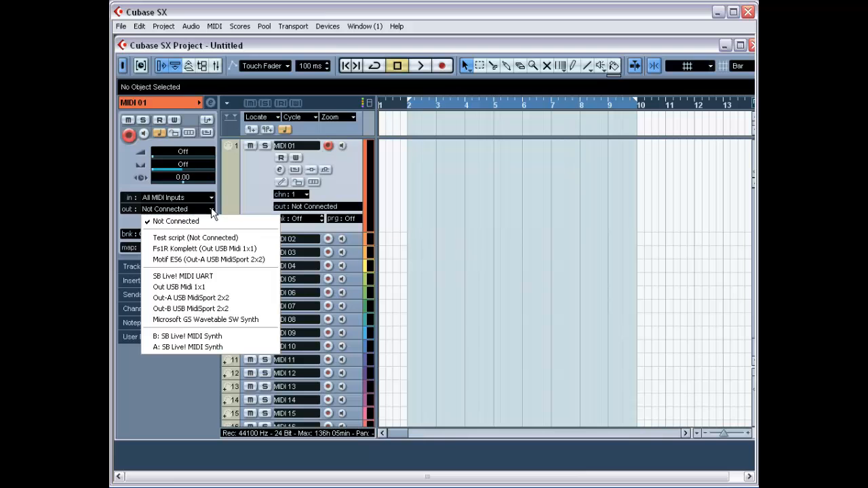
pyautogui.click(196, 260)
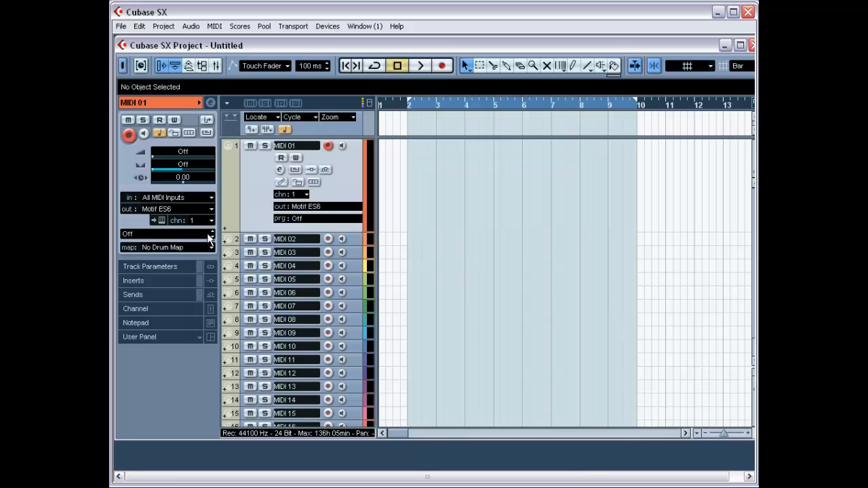
# Step: Assign the Touch Funk patch from Voice Bank (User 1) to track MIDI 01
pyautogui.click(167, 234)
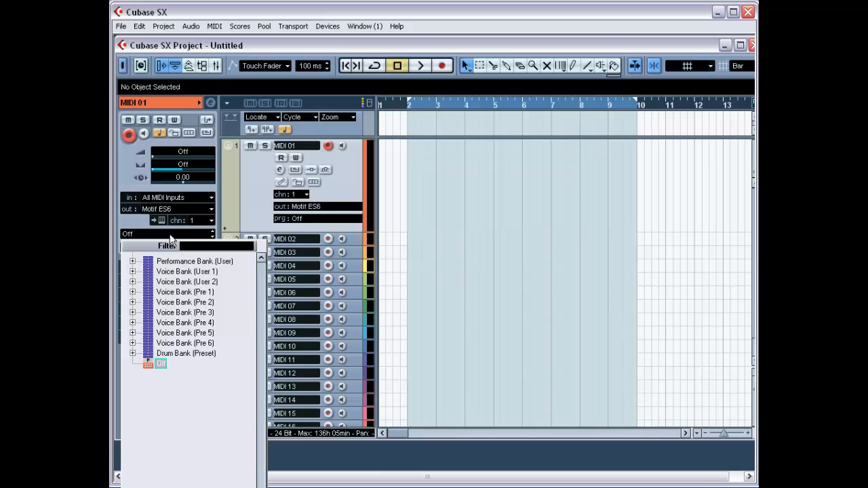
pyautogui.click(133, 271)
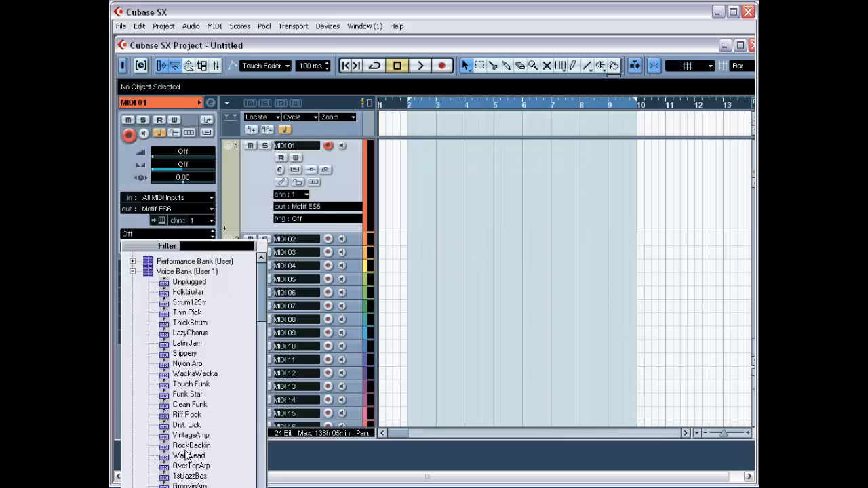
pyautogui.click(191, 384)
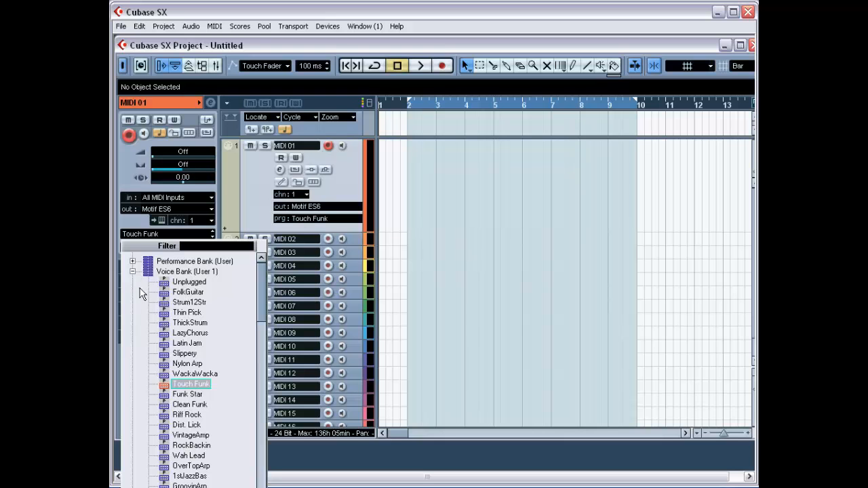
pyautogui.click(193, 385)
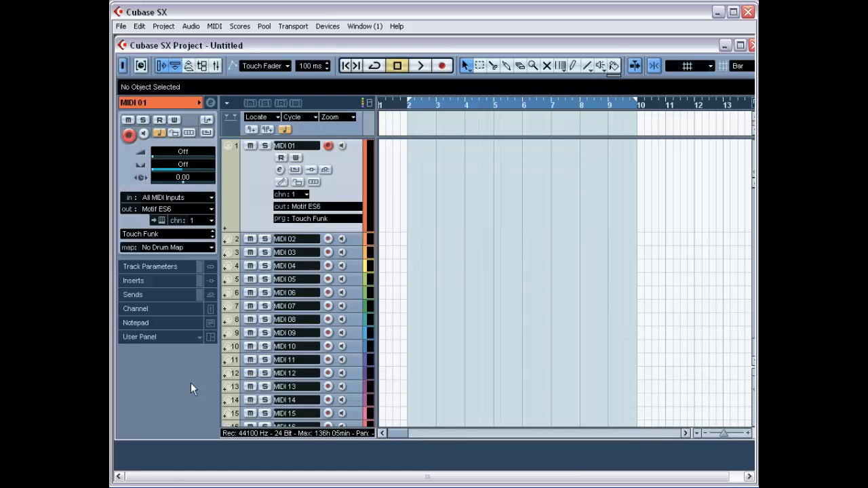
# Step: Set track MIDI 01's program to DrawContrl from Voice Bank (Pre 2)
pyautogui.click(178, 234)
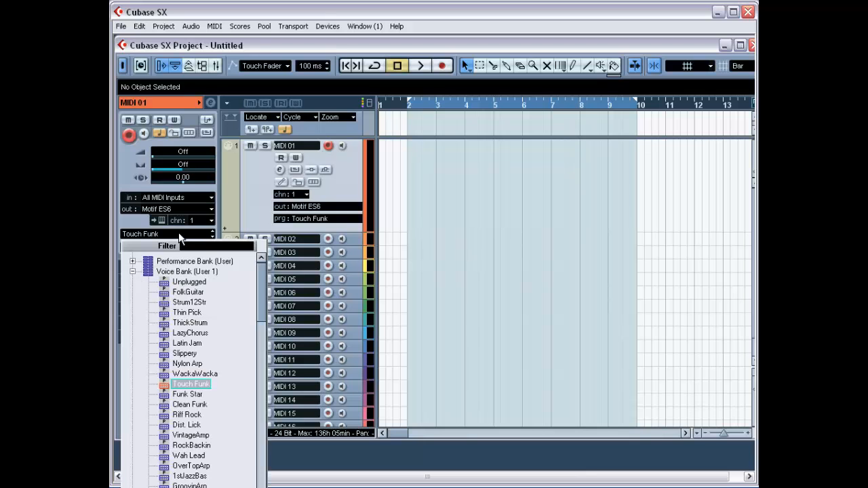
pyautogui.click(132, 272)
pyautogui.click(189, 302)
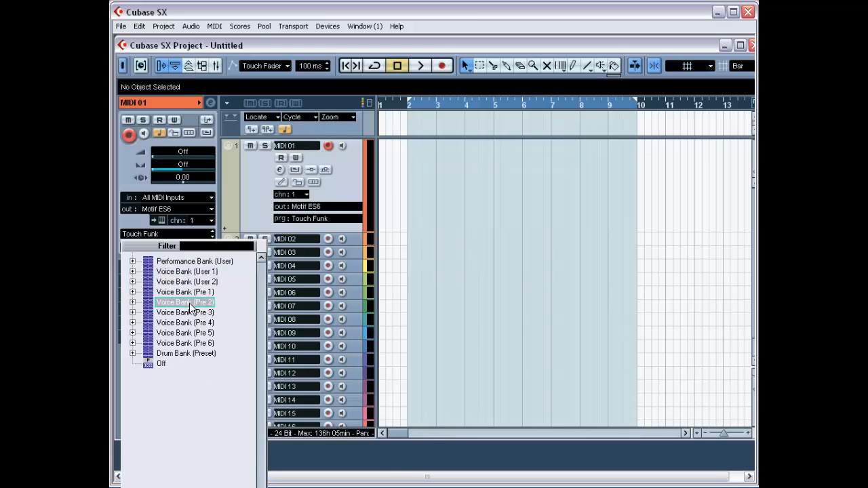
pyautogui.click(132, 302)
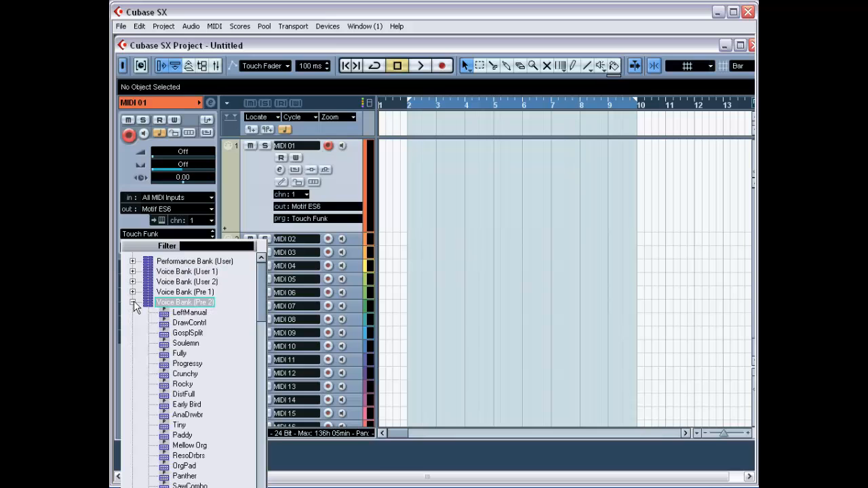
pyautogui.doubleClick(190, 322)
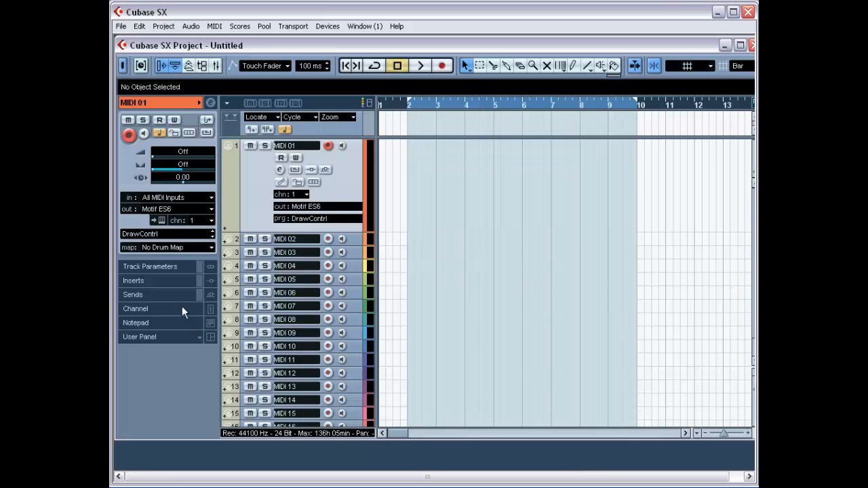
# Step: Review the Motif ES6 entry in the MIDI Device Manager, close the manager and return to Midi Quest XL
pyautogui.click(331, 26)
pyautogui.click(342, 63)
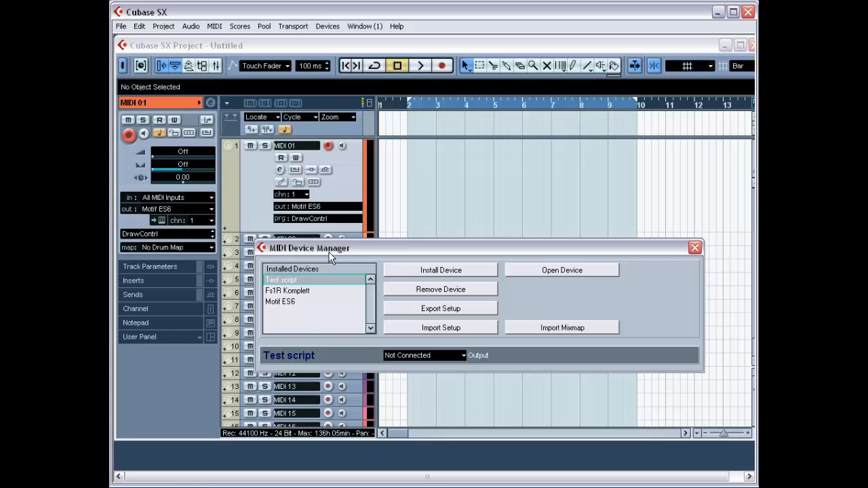
pyautogui.click(288, 302)
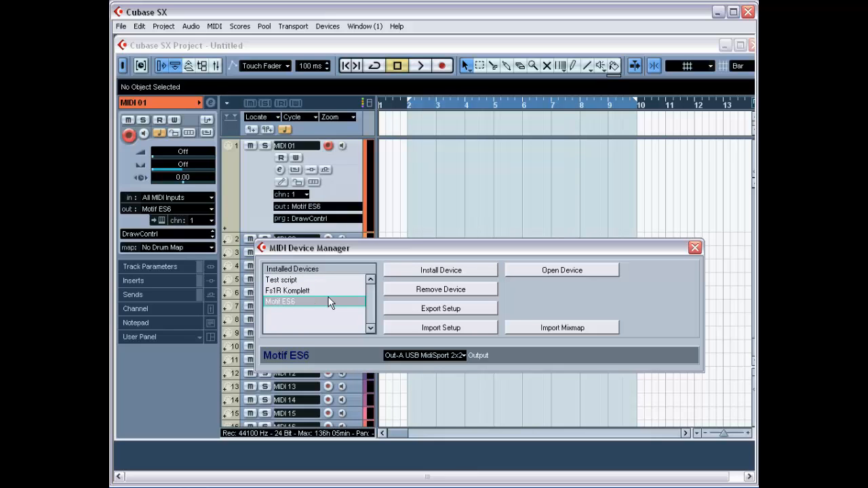
pyautogui.click(437, 272)
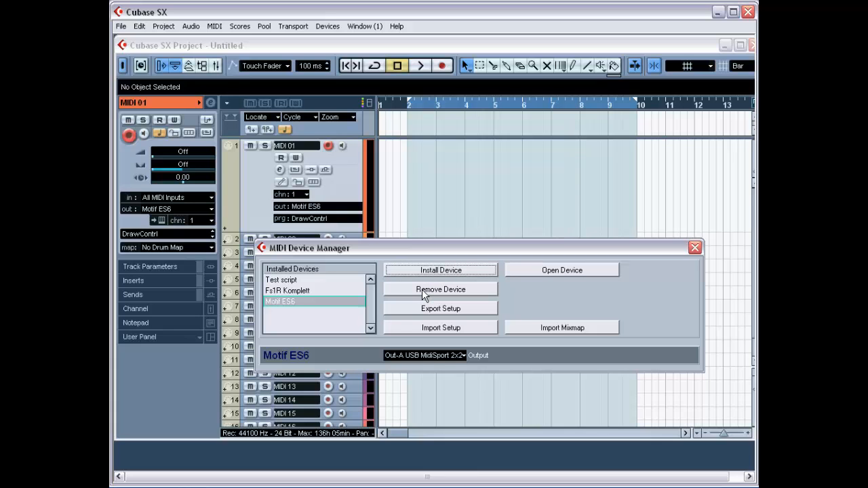
pyautogui.click(694, 250)
pyautogui.doubleClick(119, 12)
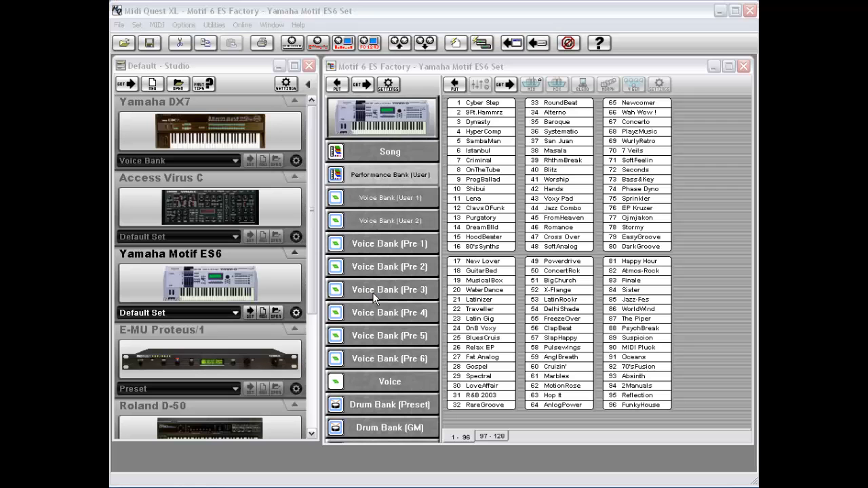
pyautogui.rightClick(381, 177)
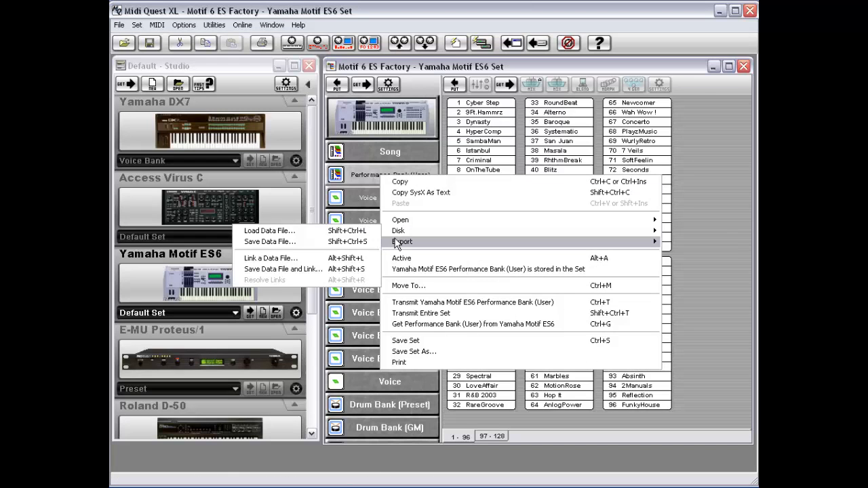
pyautogui.moveTo(716, 256)
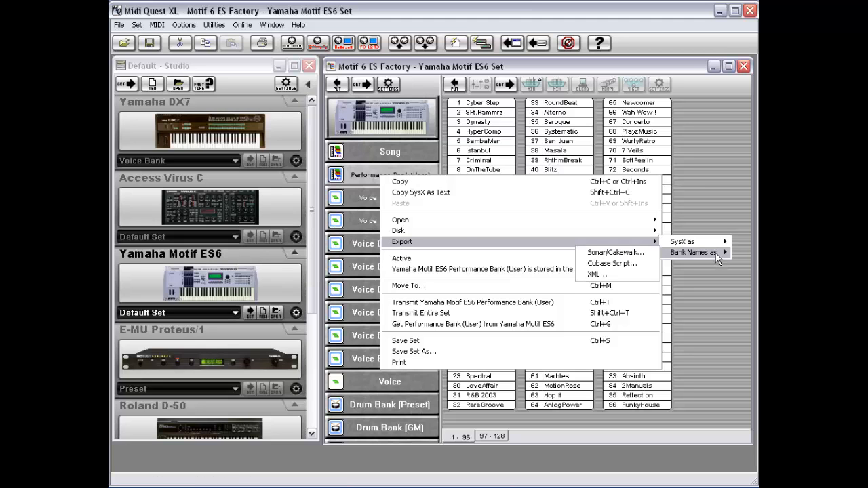
pyautogui.click(608, 279)
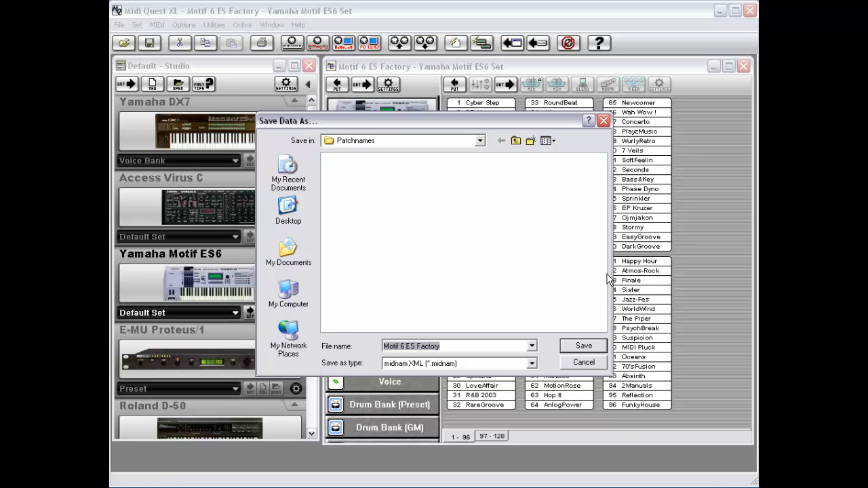
pyautogui.click(584, 363)
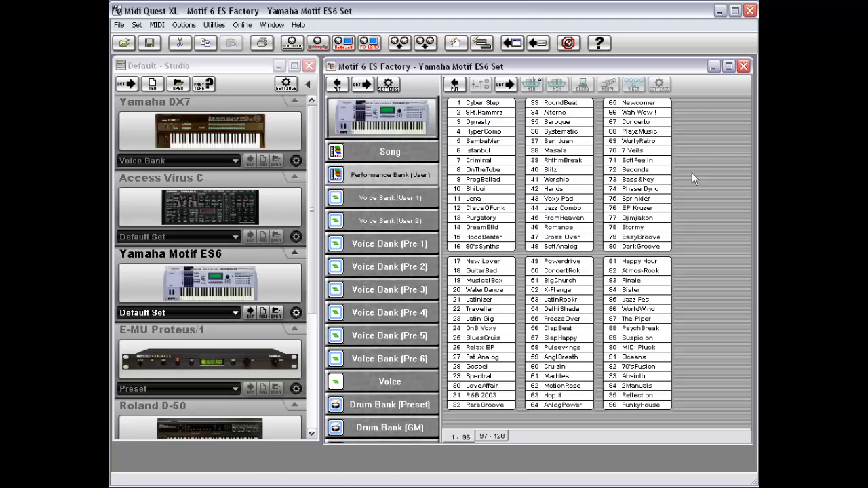
# Step: Start exporting the Performance Bank (User) names as text and choose the Desktop as the save location
pyautogui.rightClick(679, 154)
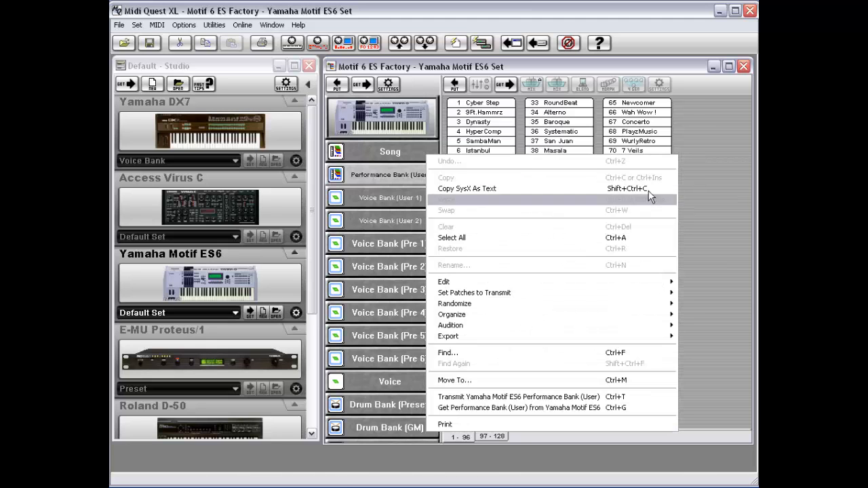
pyautogui.moveTo(587, 336)
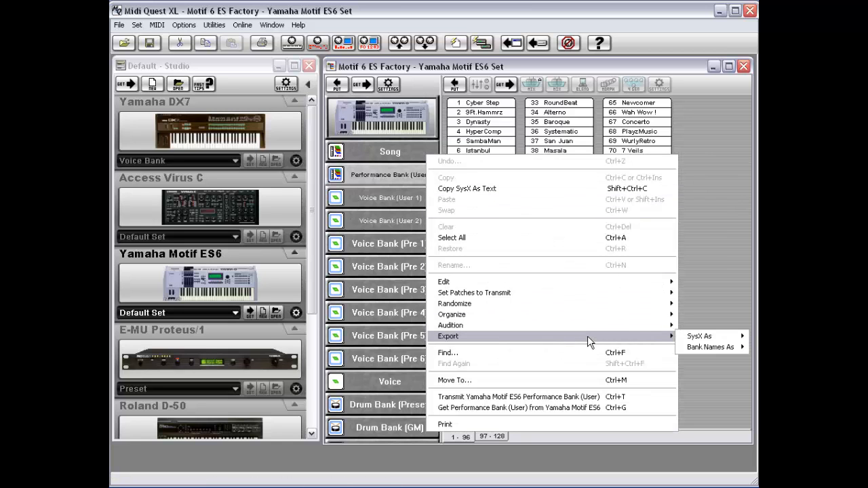
pyautogui.moveTo(694, 337)
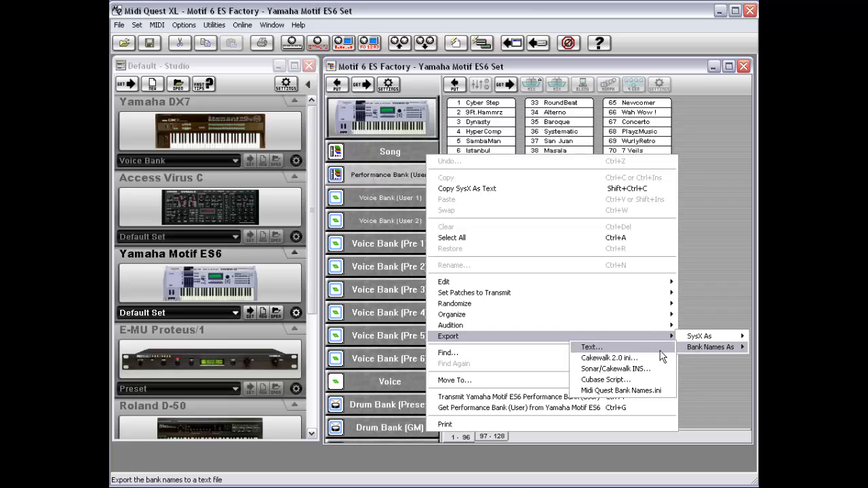
pyautogui.click(618, 348)
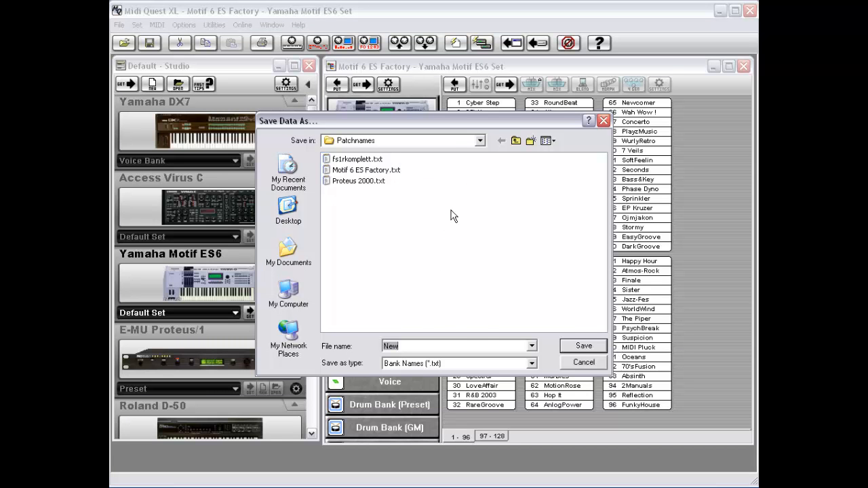
pyautogui.click(480, 140)
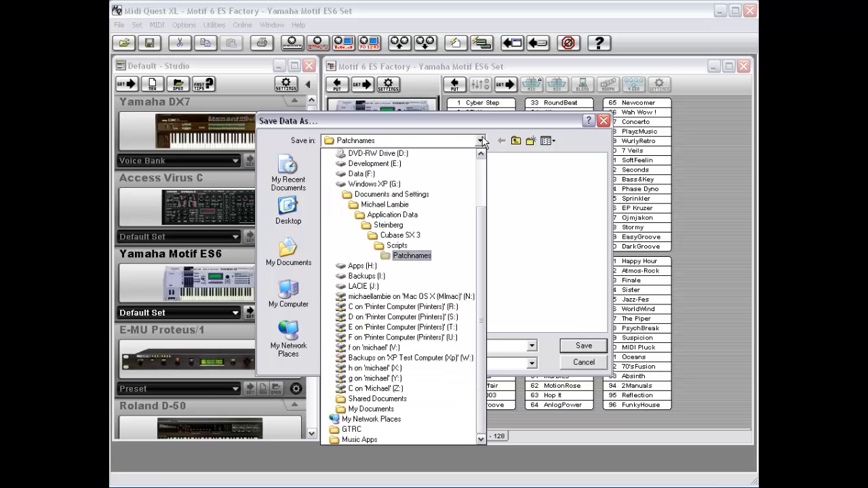
pyautogui.click(482, 194)
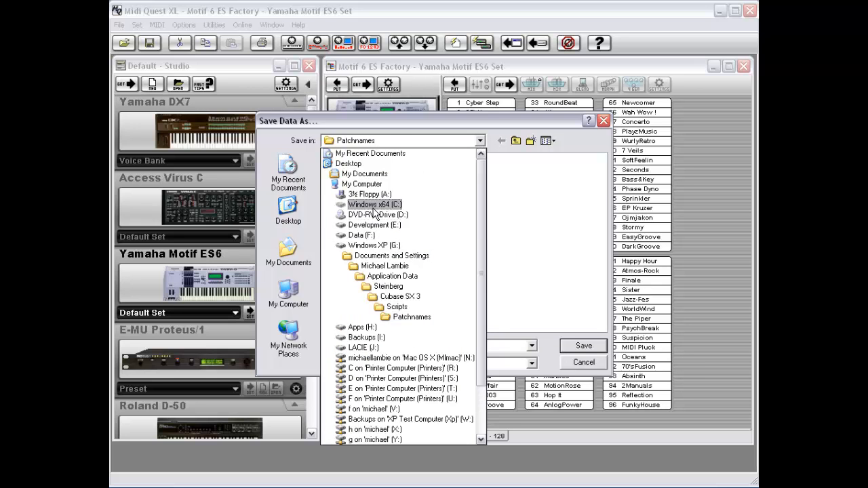
pyautogui.click(359, 163)
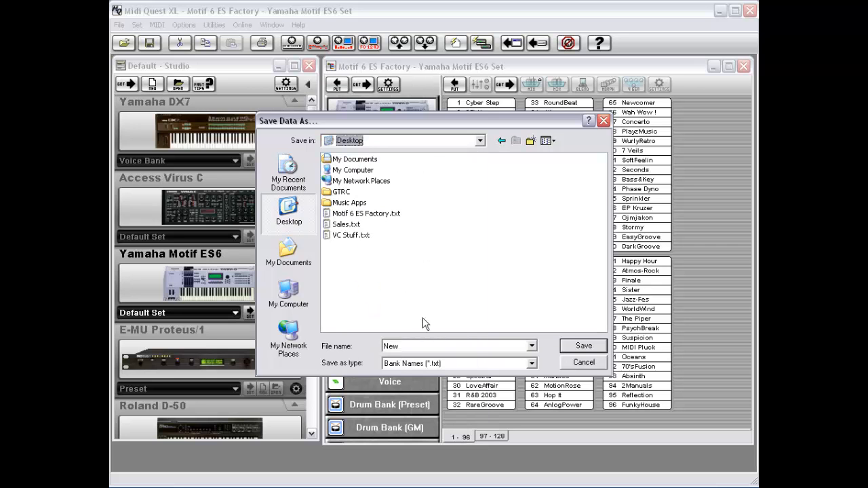
# Step: Save the text export as Performance Names with one name per line
pyautogui.doubleClick(417, 345)
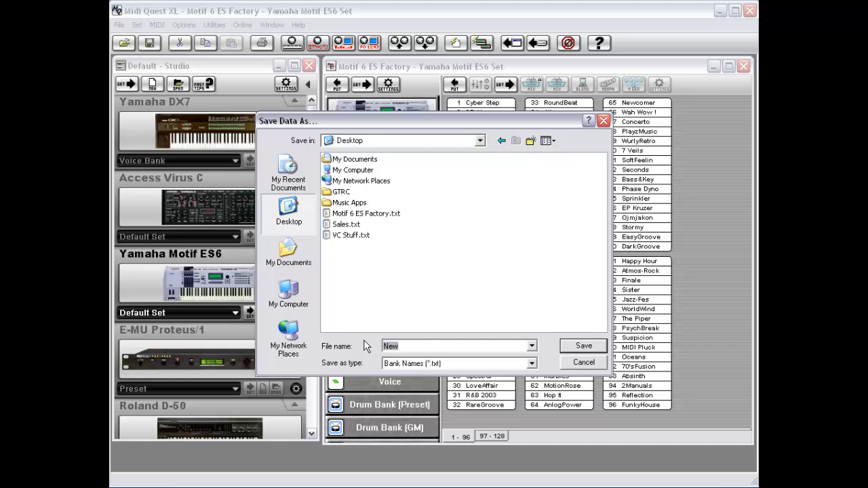
pyautogui.write('Performance Names')
pyautogui.press('Return')
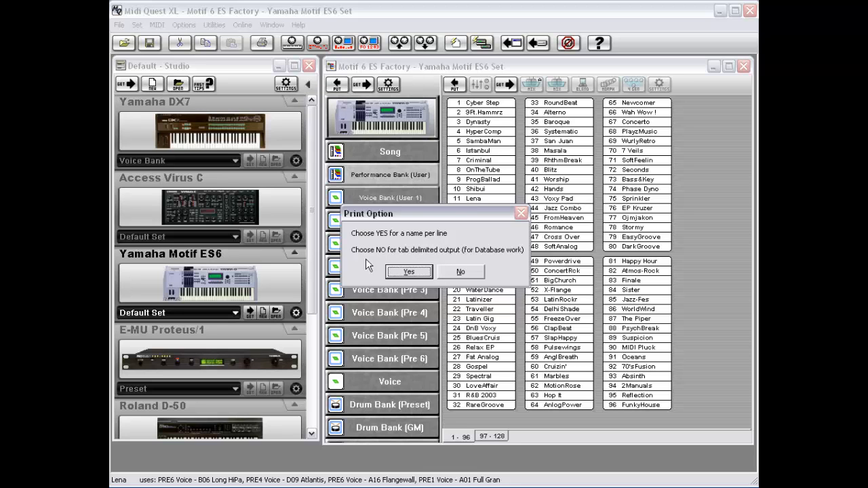
pyautogui.click(410, 272)
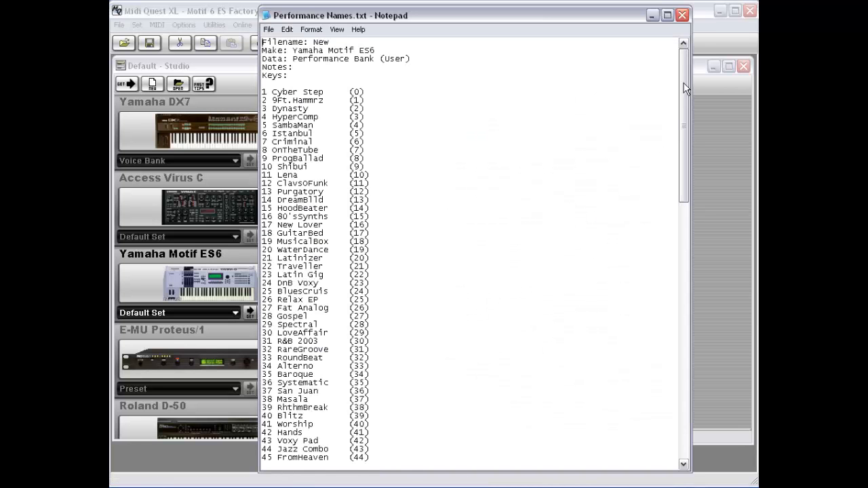
# Step: Look through the patch list in Performance Names.txt and close the file
pyautogui.moveTo(684, 90); pyautogui.dragTo(686, 45)
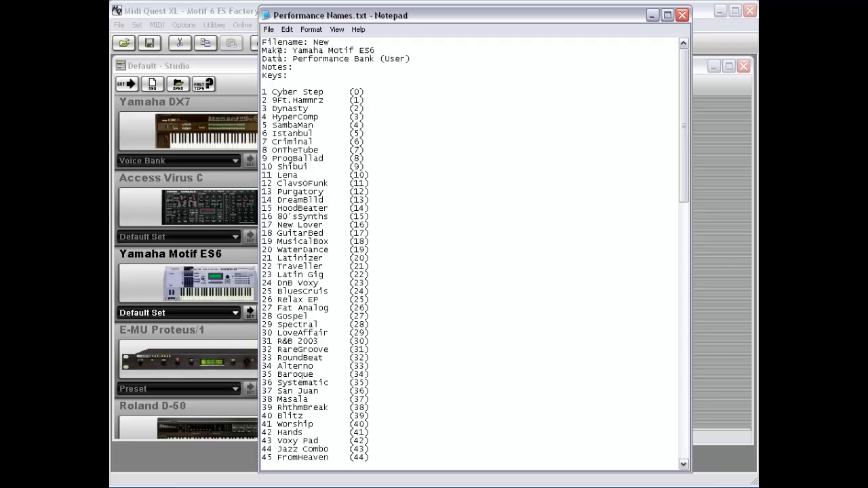
pyautogui.moveTo(685, 87); pyautogui.dragTo(690, 69)
pyautogui.moveTo(684, 150); pyautogui.dragTo(686, 105)
pyautogui.click(682, 15)
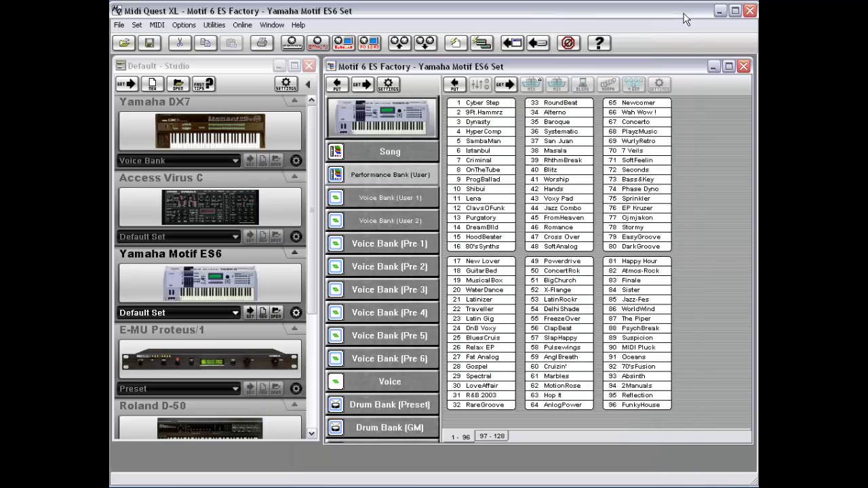
pyautogui.rightClick(680, 142)
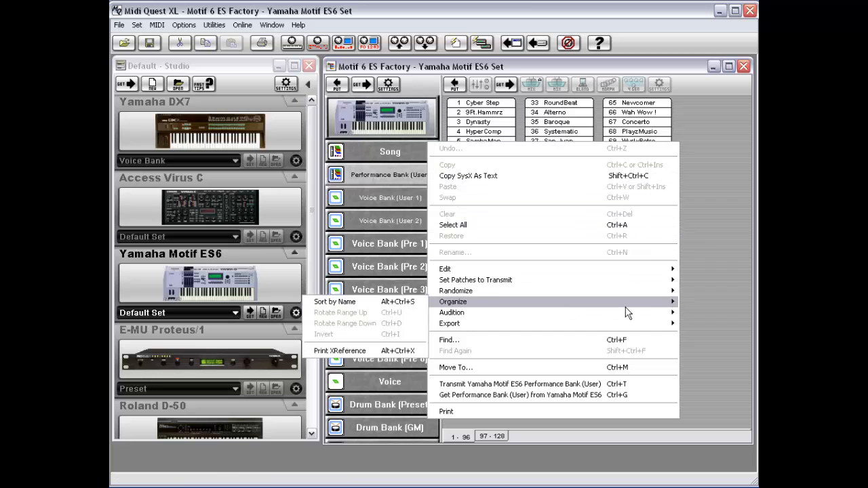
pyautogui.moveTo(619, 325)
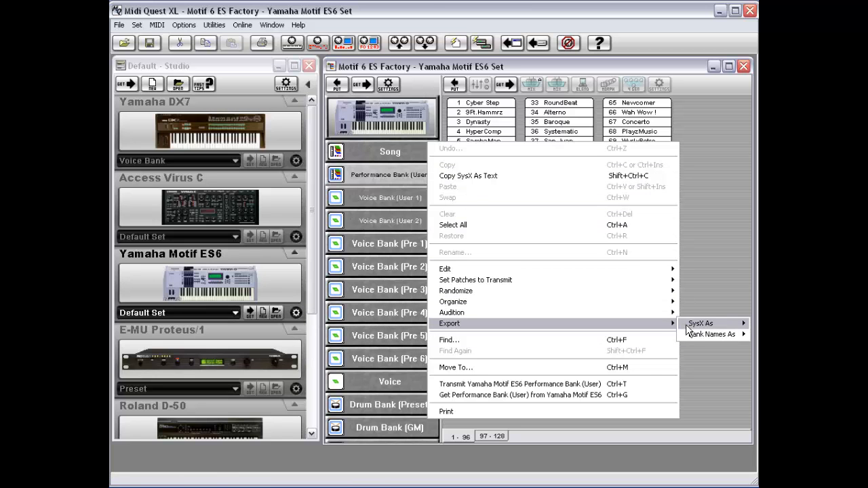
pyautogui.moveTo(692, 334)
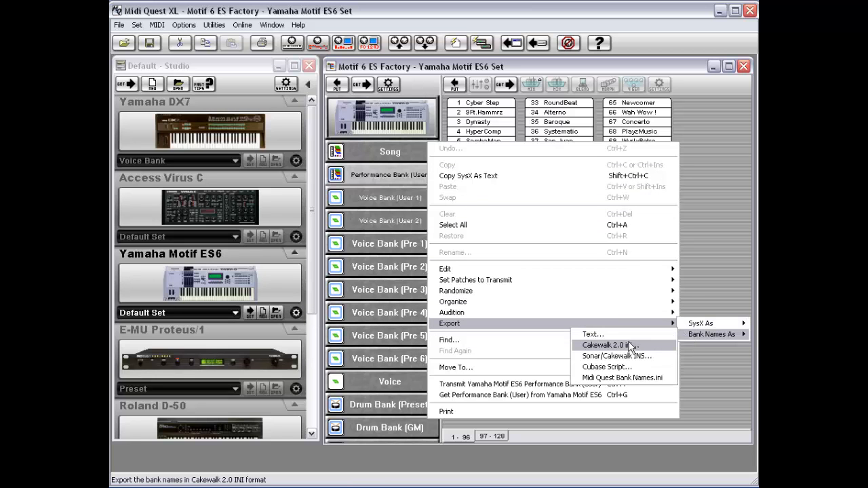
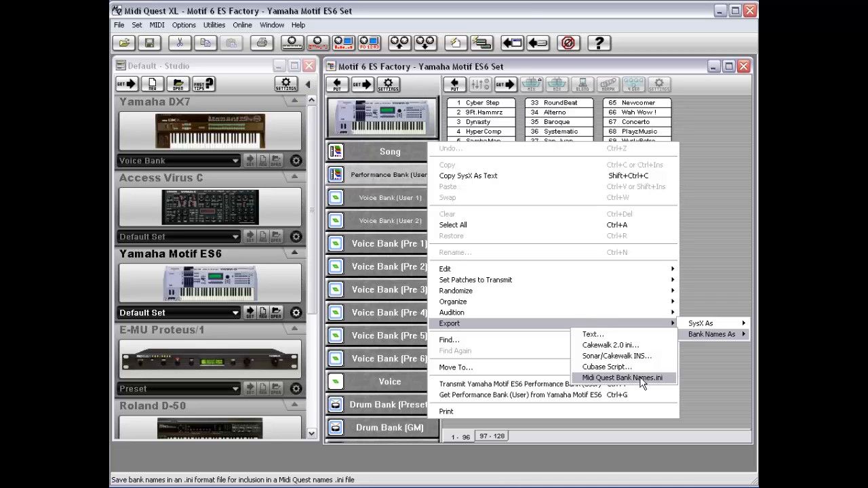
pyautogui.click(713, 252)
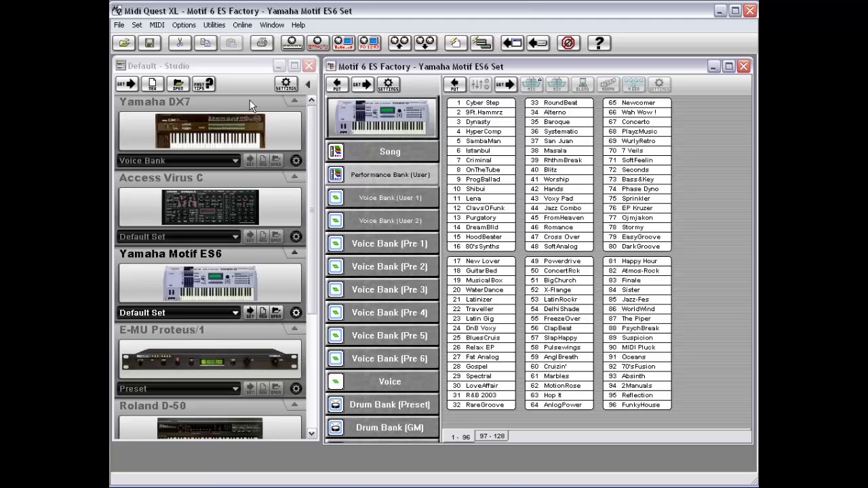
# Step: Open the Cubase + Sonar Name Server settings in the Midi Quest XL preferences
pyautogui.click(184, 27)
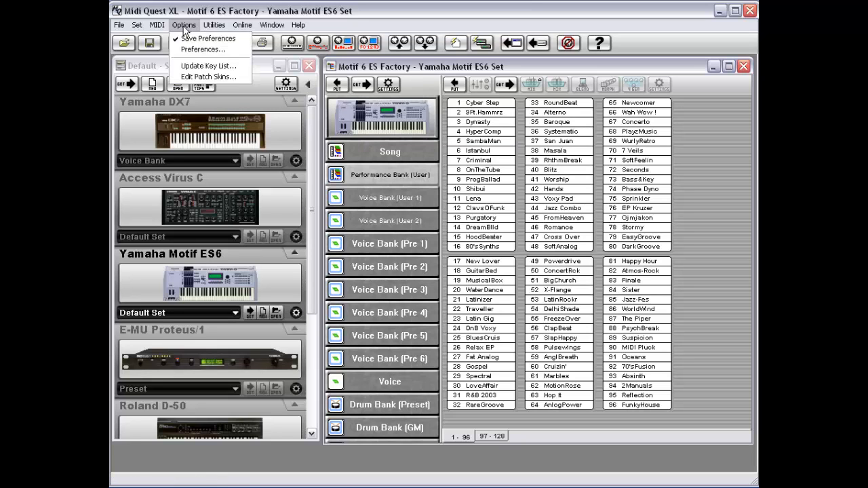
pyautogui.click(219, 49)
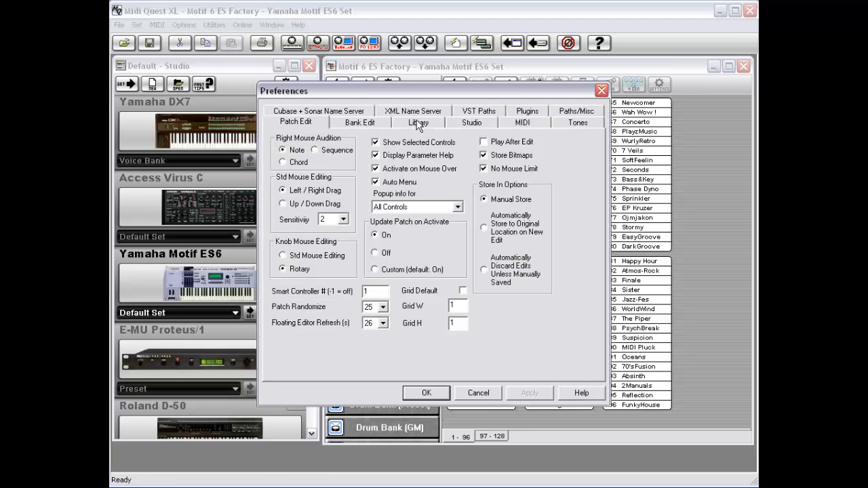
pyautogui.click(308, 110)
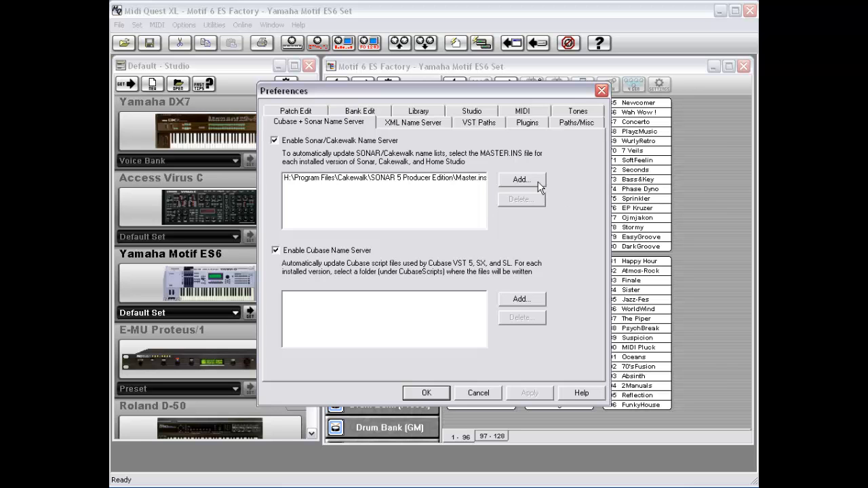
pyautogui.click(522, 180)
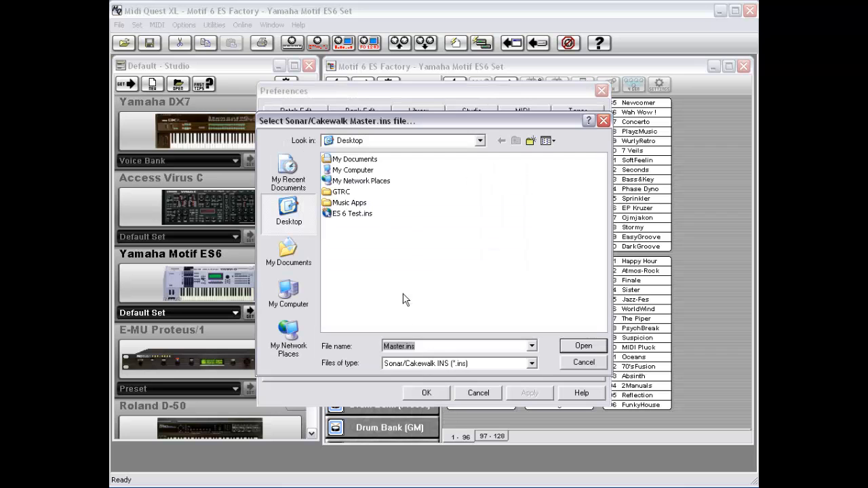
pyautogui.click(584, 364)
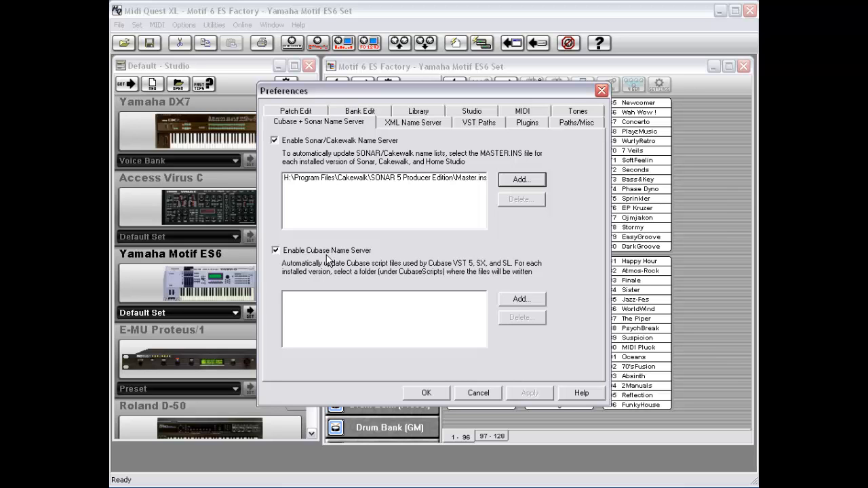
pyautogui.click(275, 250)
pyautogui.click(276, 249)
# Step: Start adding a Cubase script folder and browse to the user's Application Data folder under Documents and Settings on Windows XP (G:)
pyautogui.click(528, 304)
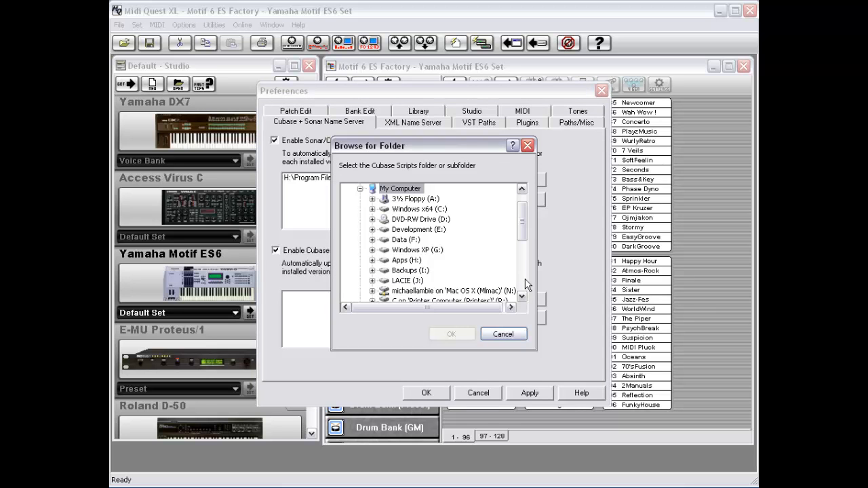
pyautogui.moveTo(523, 219); pyautogui.dragTo(526, 229)
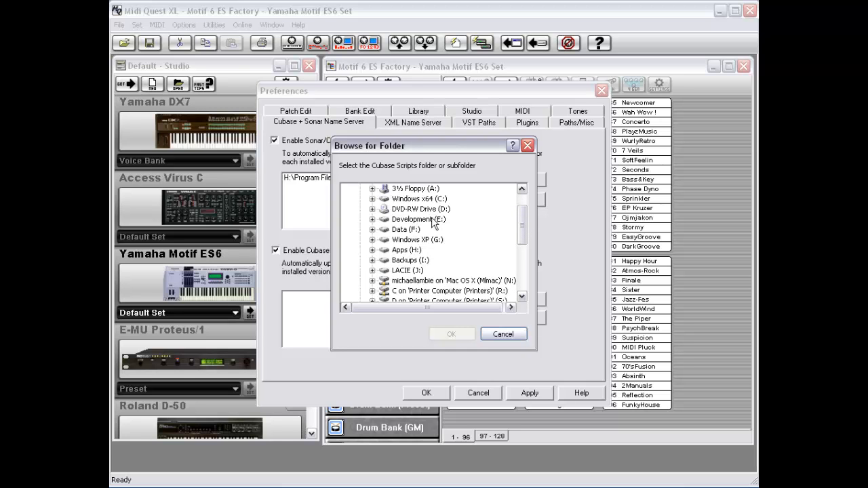
pyautogui.doubleClick(410, 240)
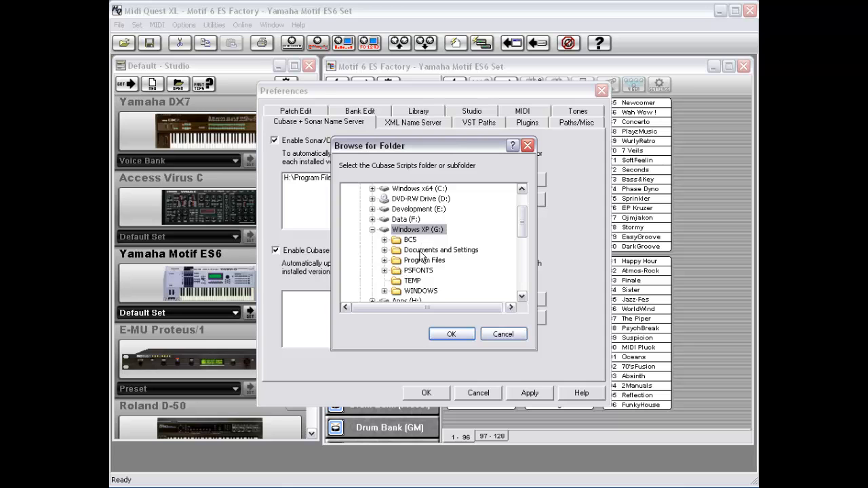
pyautogui.doubleClick(419, 250)
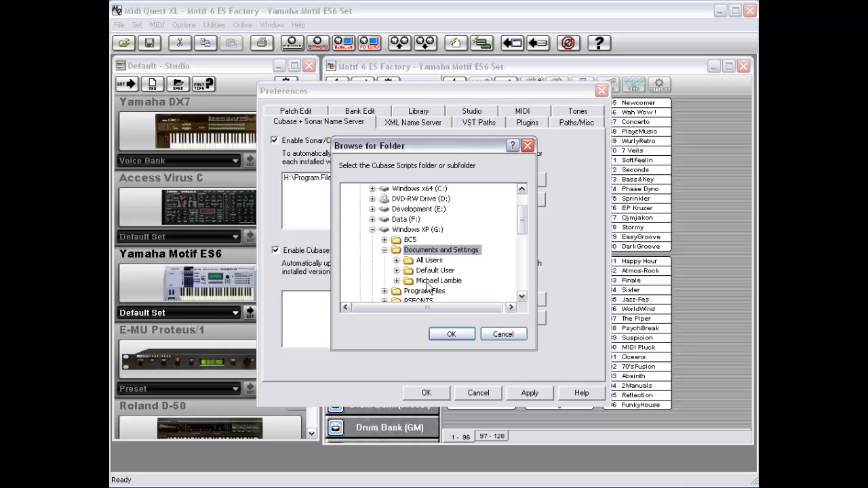
pyautogui.doubleClick(438, 281)
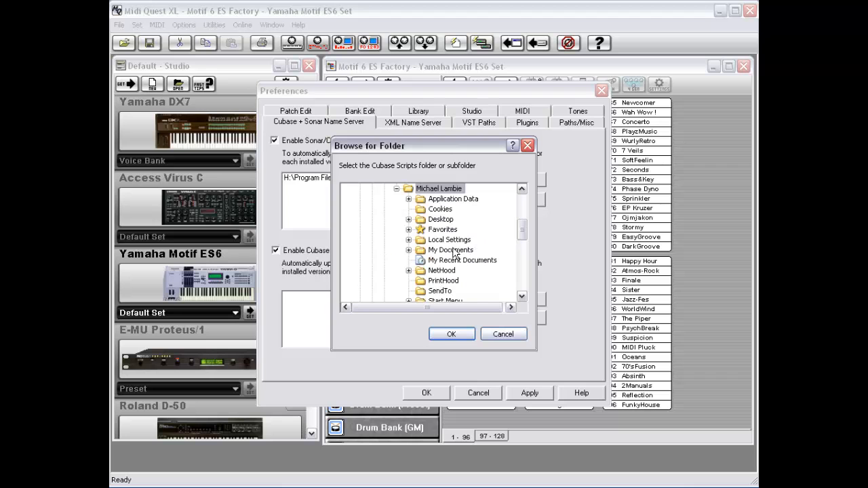
pyautogui.doubleClick(450, 198)
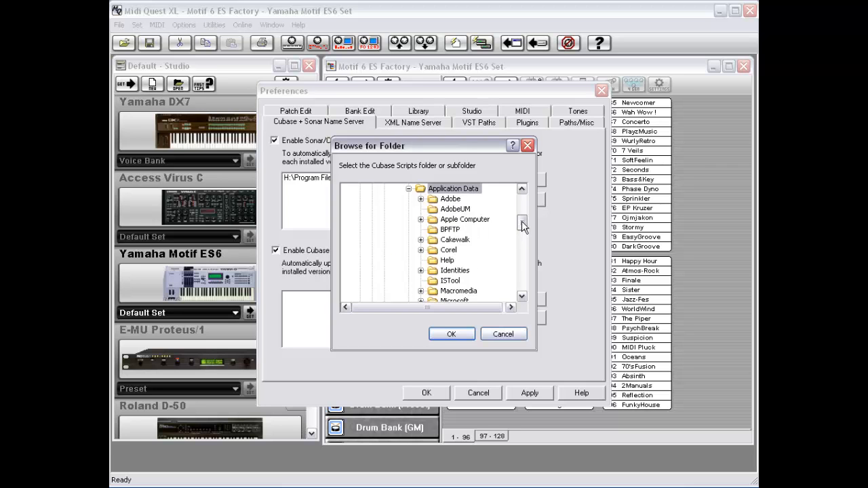
# Step: Add the Steinberg\Cubase SX 3\Scripts\Patchnames folder to the Cubase Name Server list
pyautogui.moveTo(522, 225); pyautogui.dragTo(522, 243)
pyautogui.doubleClick(456, 239)
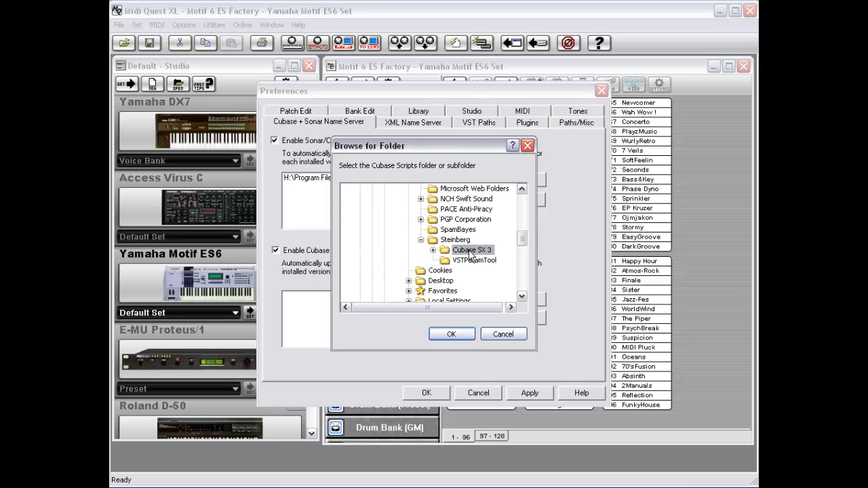
pyautogui.doubleClick(471, 250)
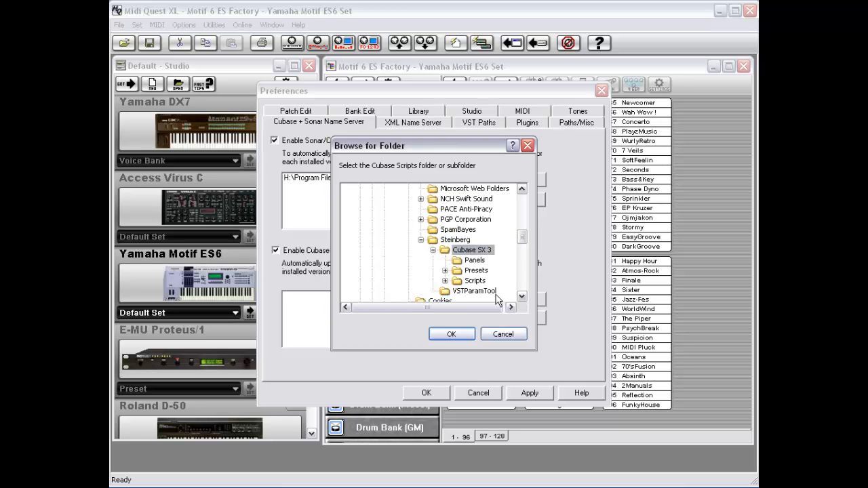
pyautogui.doubleClick(475, 280)
pyautogui.click(494, 291)
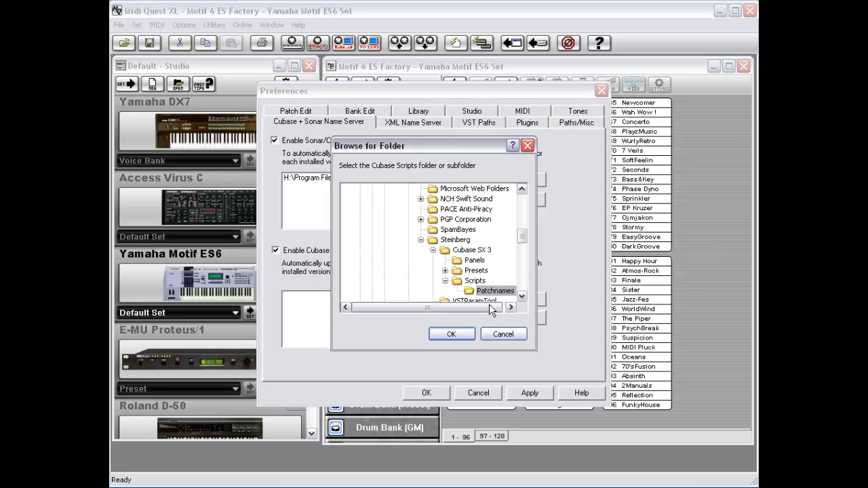
pyautogui.click(451, 334)
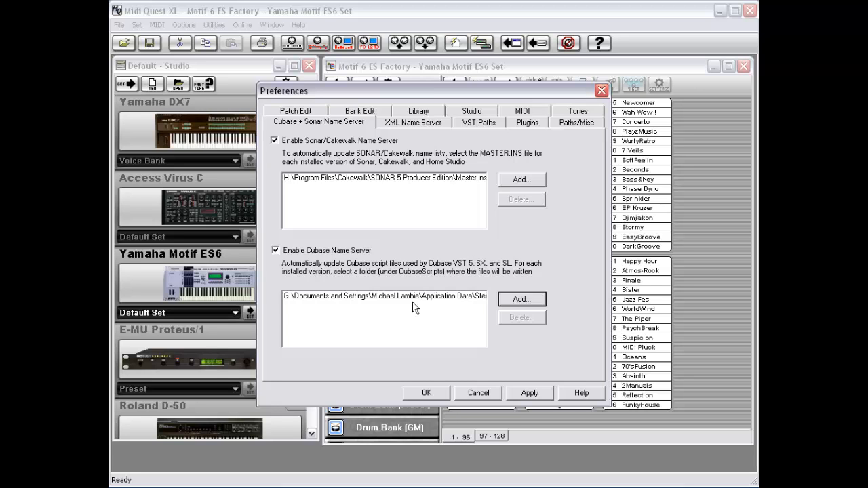
pyautogui.click(520, 300)
# Step: Review the XML Name Server settings and its folder selection without adding a folder, and save the preferences
pyautogui.click(412, 124)
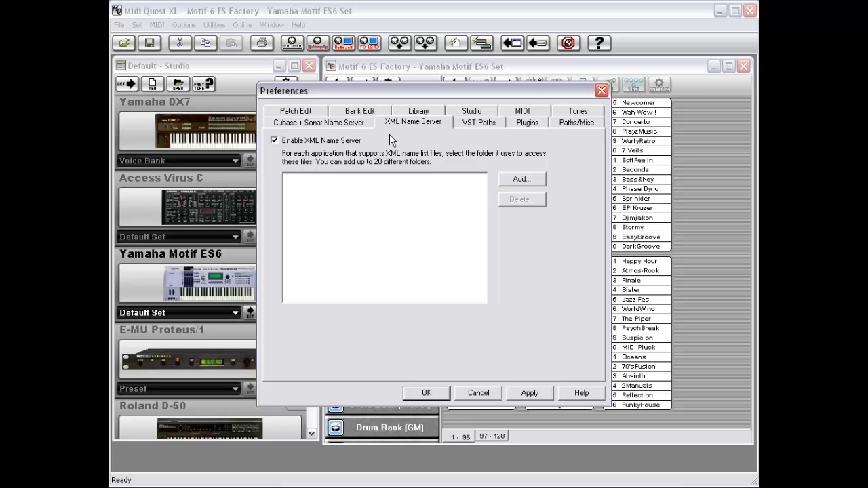
pyautogui.click(274, 140)
pyautogui.click(274, 140)
pyautogui.click(522, 180)
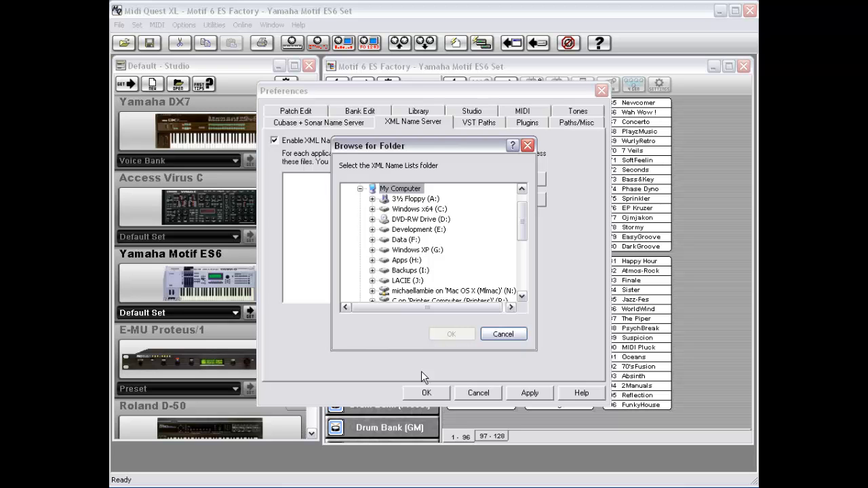
pyautogui.click(503, 333)
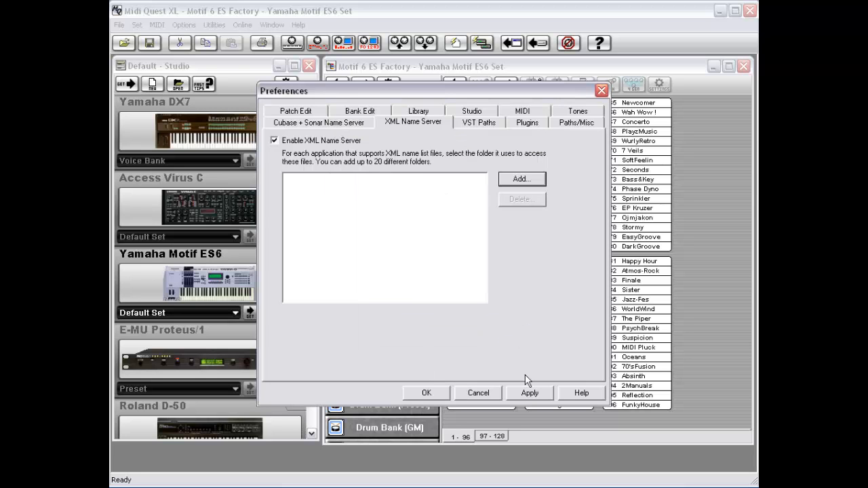
pyautogui.click(434, 393)
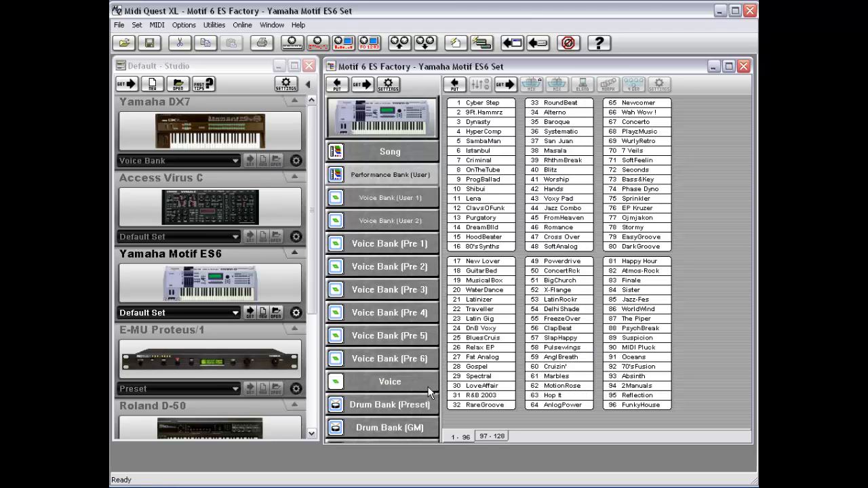